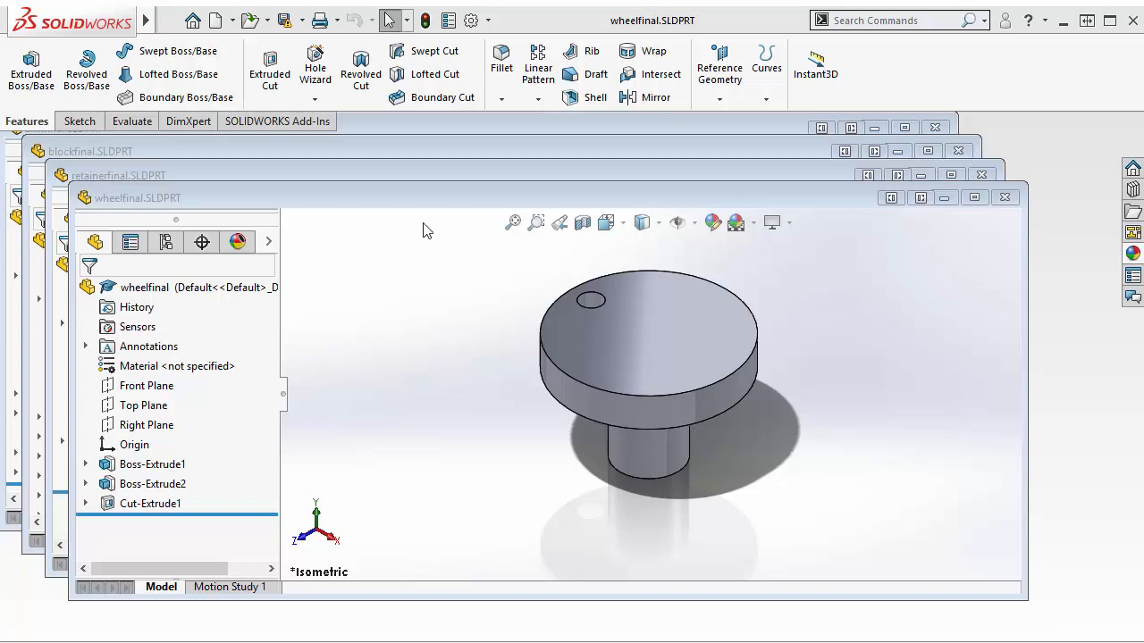
Step: Look through the open wheelfinal, retainerfinal, blockfinal and armfinal parts one after another
{"action": "left_click", "coordinate": [449, 204]}
{"action": "left_click", "coordinate": [371, 170]}
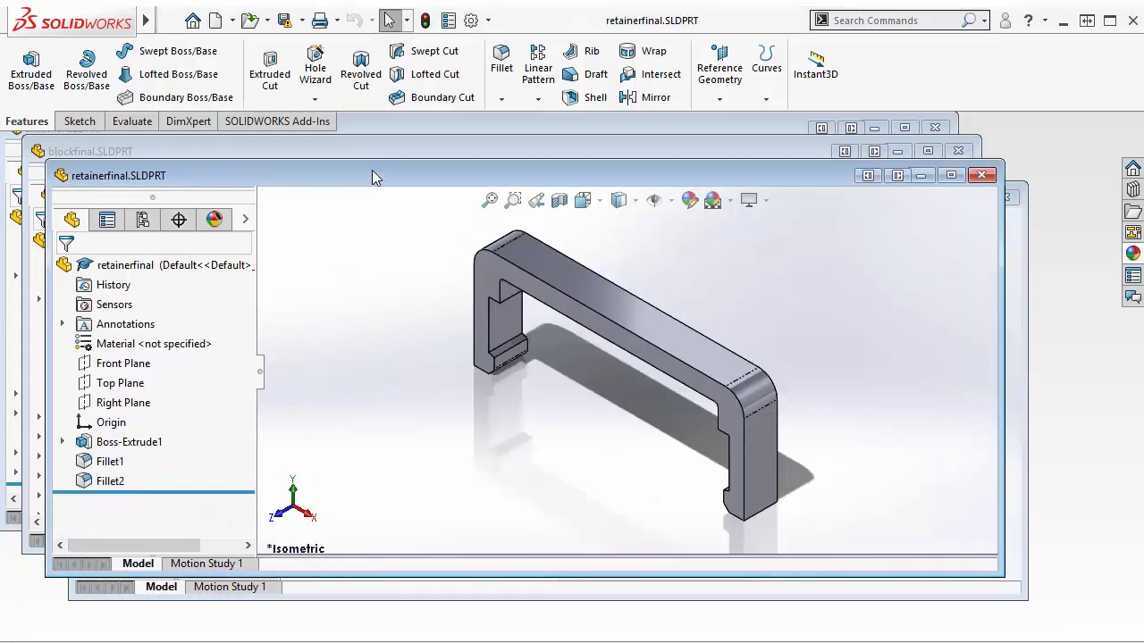
{"action": "left_click", "coordinate": [358, 152]}
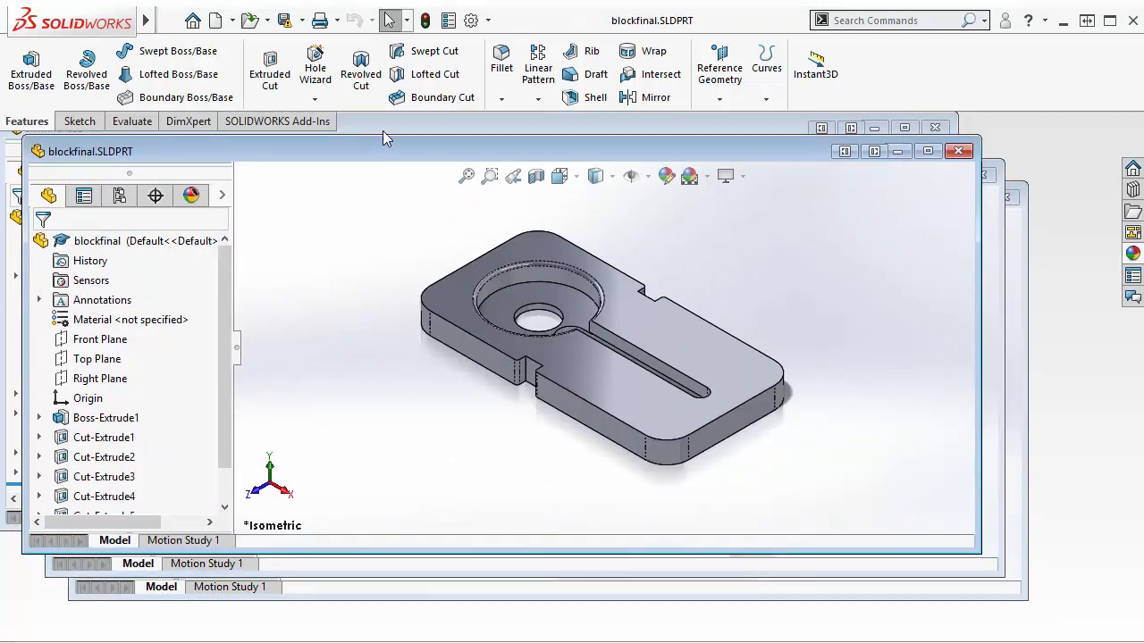
{"action": "left_click", "coordinate": [454, 124]}
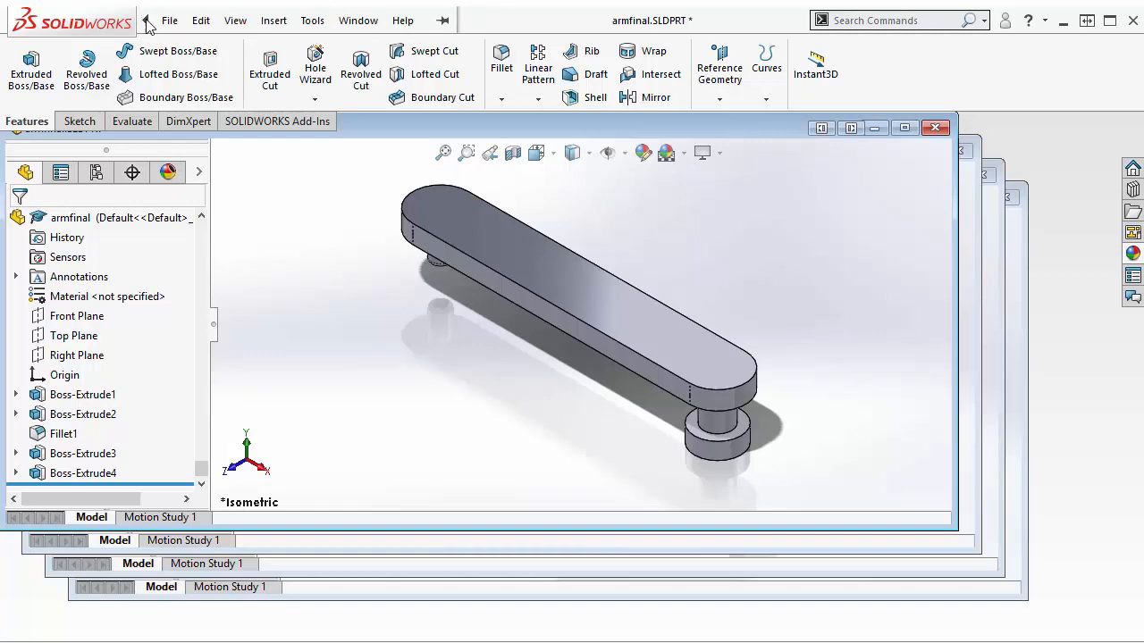
{"action": "left_click", "coordinate": [169, 19]}
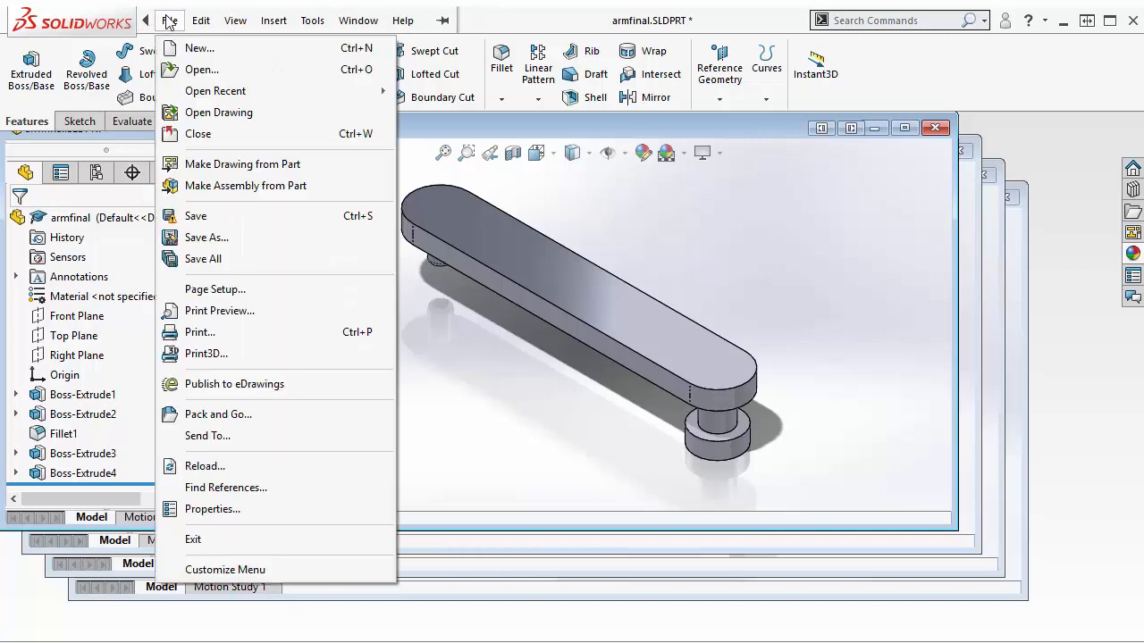
{"action": "left_click", "coordinate": [201, 51]}
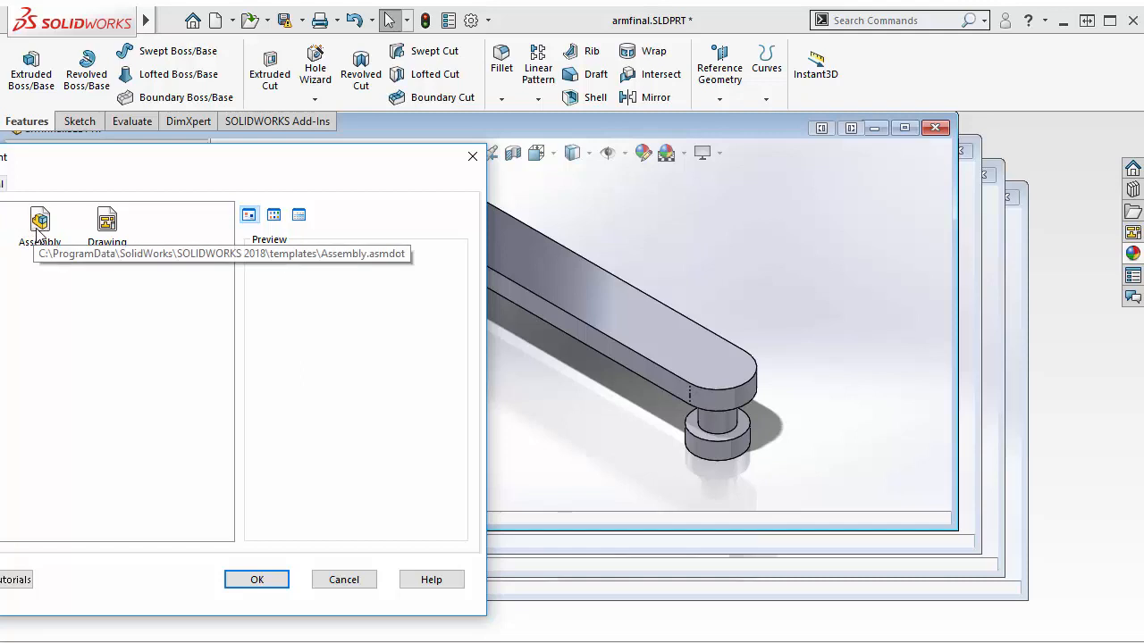
{"action": "left_click", "coordinate": [344, 581]}
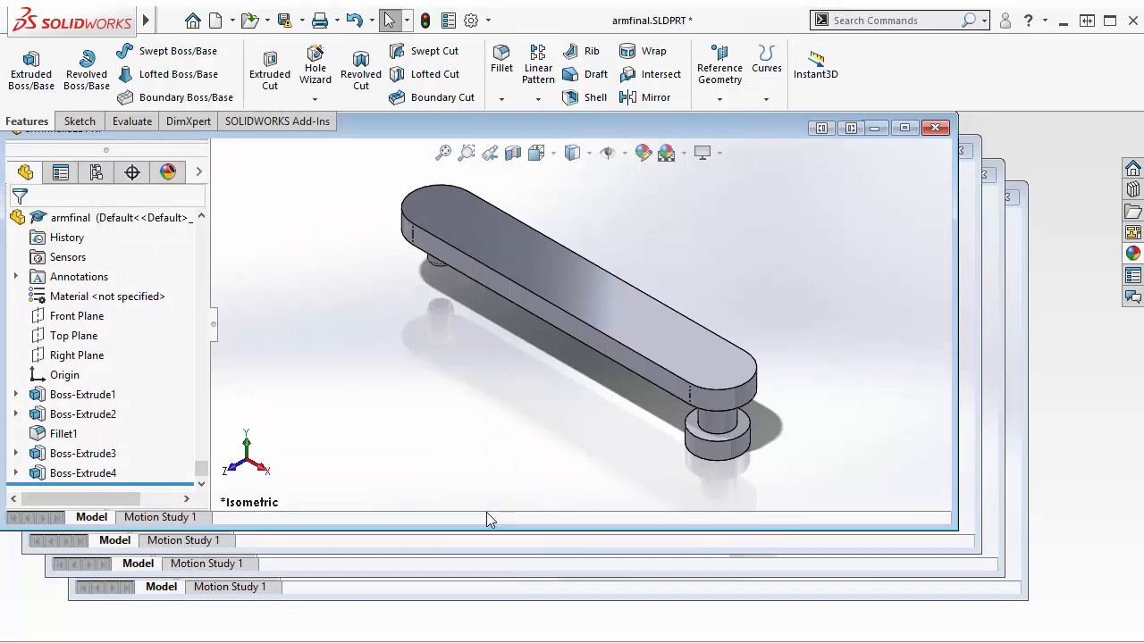
Step: Make a new assembly from the blockfinal part with the default assembly template and maximize its window
{"action": "left_click", "coordinate": [454, 551]}
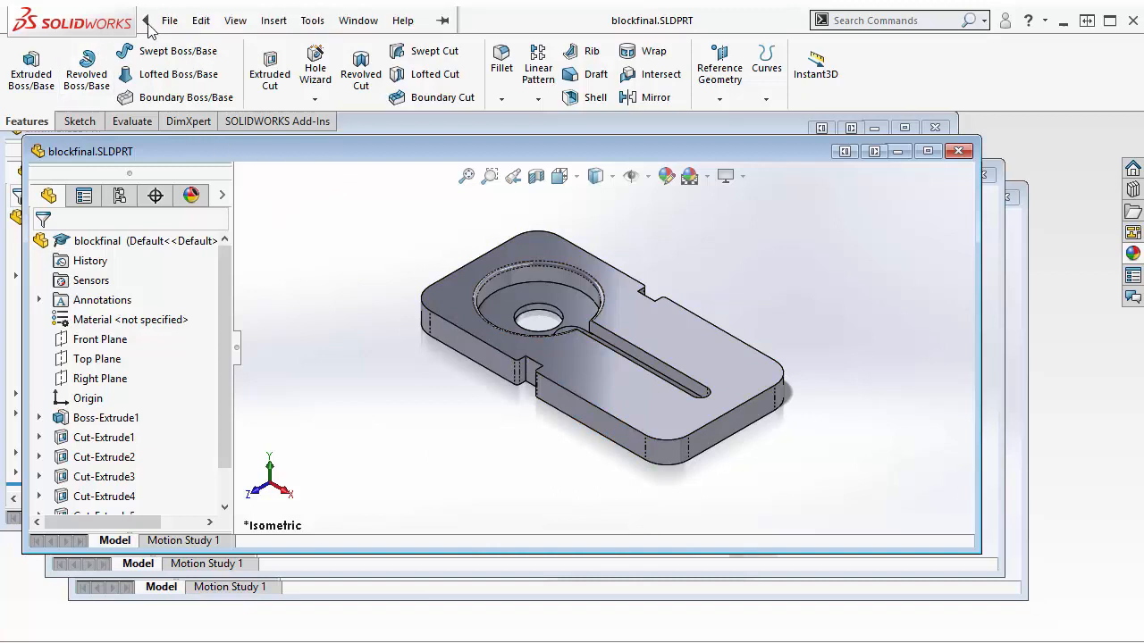
{"action": "left_click", "coordinate": [169, 21]}
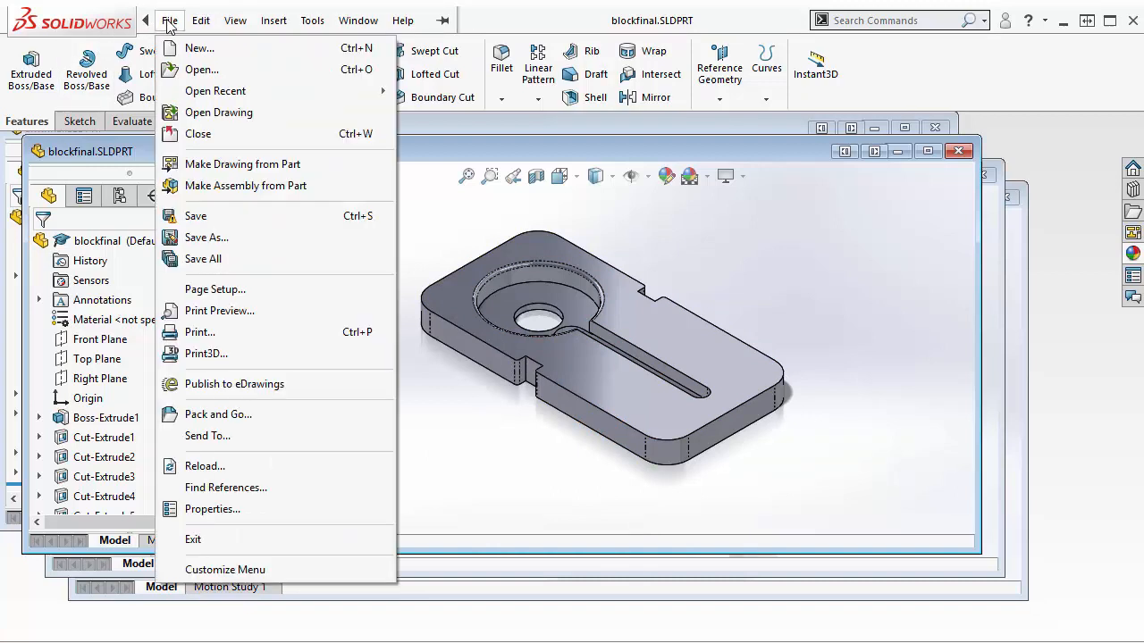
{"action": "left_click", "coordinate": [222, 191]}
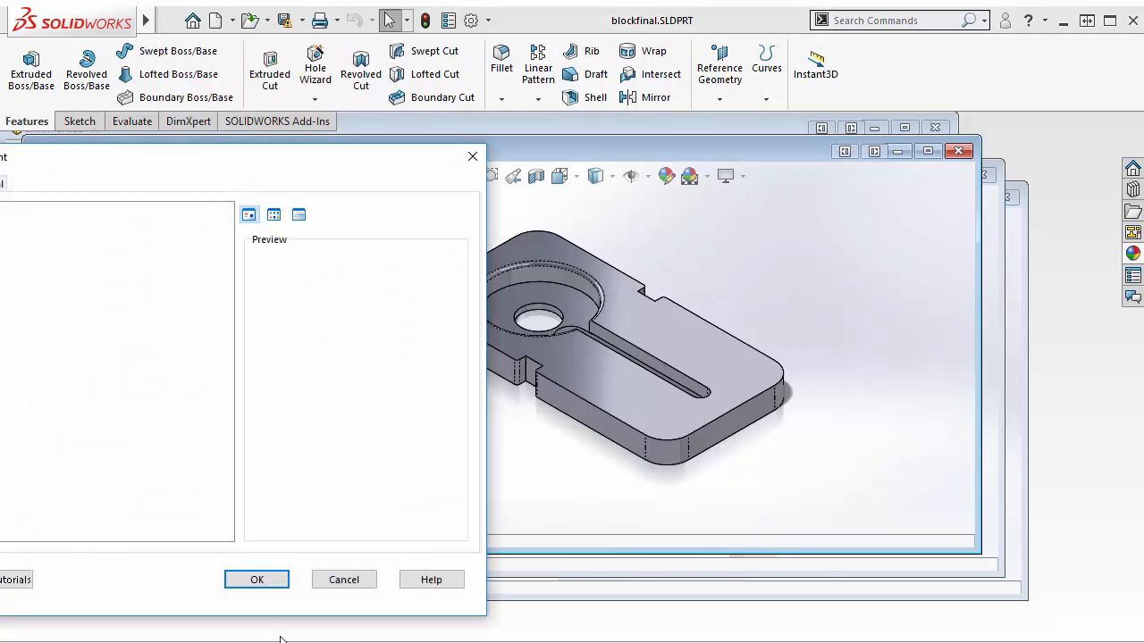
{"action": "left_click", "coordinate": [266, 587]}
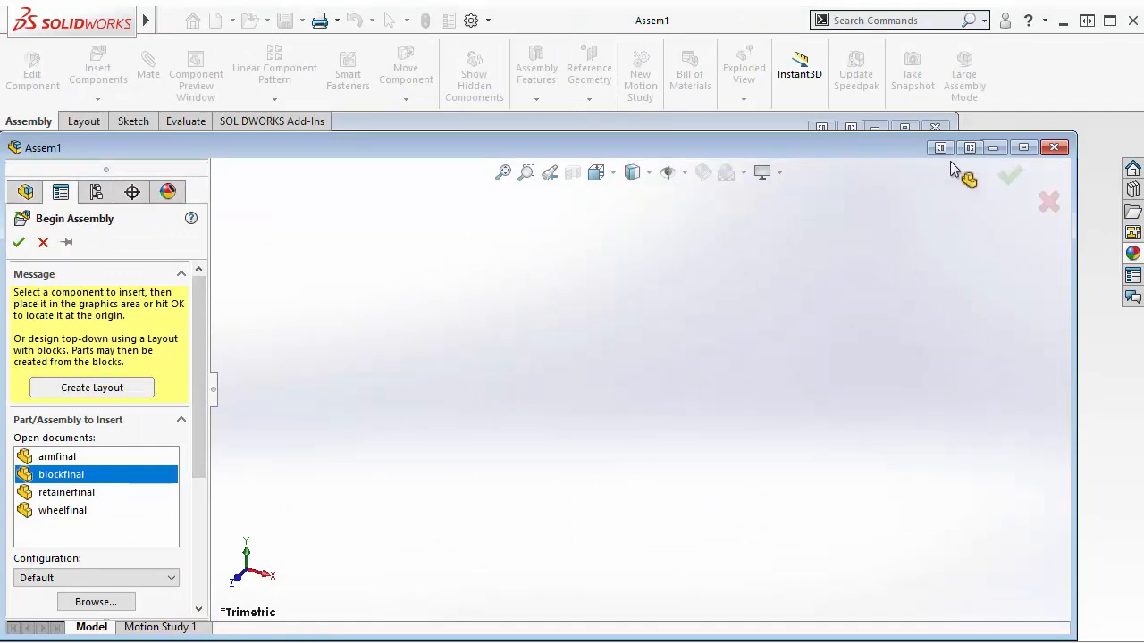
{"action": "left_click", "coordinate": [1022, 148]}
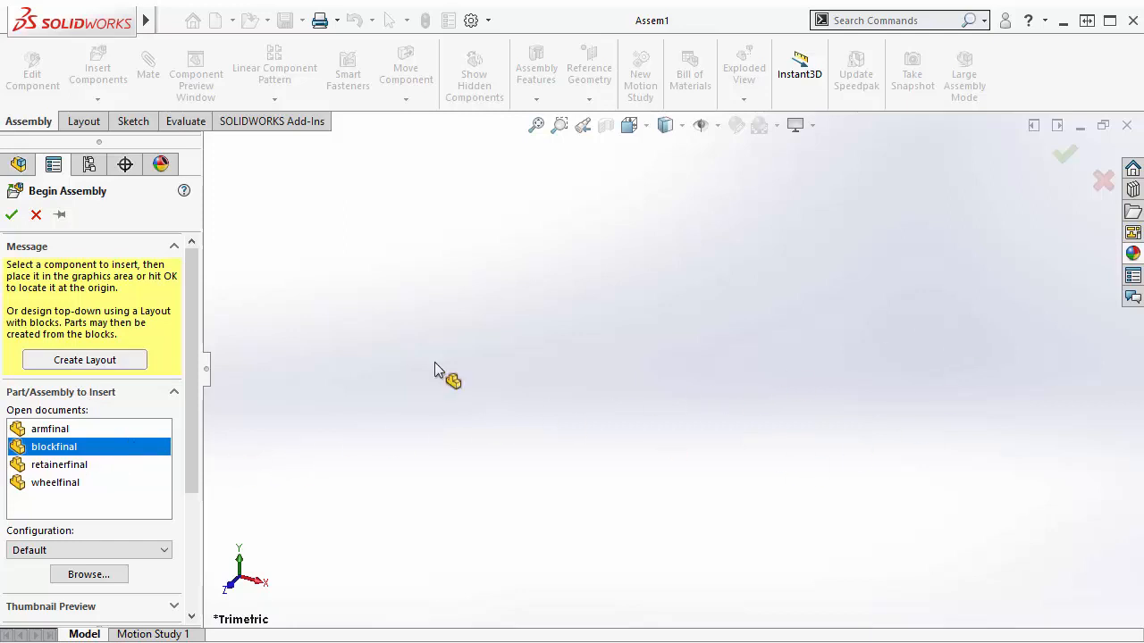
Step: Insert blockfinal as the first component, located at the assembly origin
{"action": "left_click", "coordinate": [52, 449]}
{"action": "left_click", "coordinate": [53, 450]}
{"action": "left_click", "coordinate": [12, 215]}
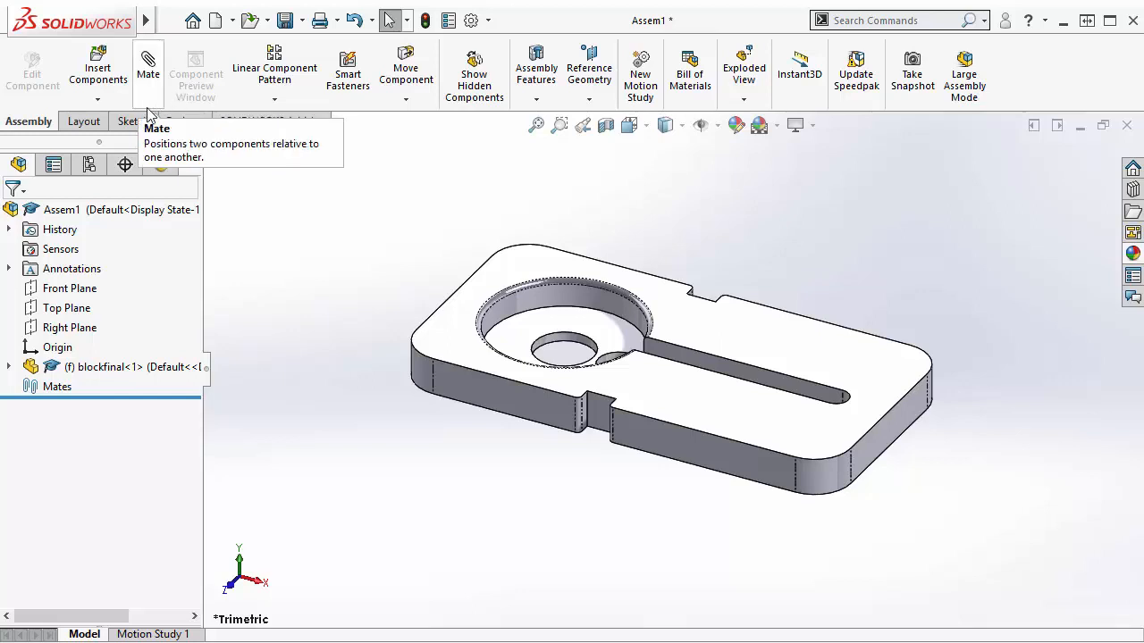
Step: Insert the wheelfinal part and place it in free space beside the block's circular pocket end
{"action": "left_click", "coordinate": [100, 80]}
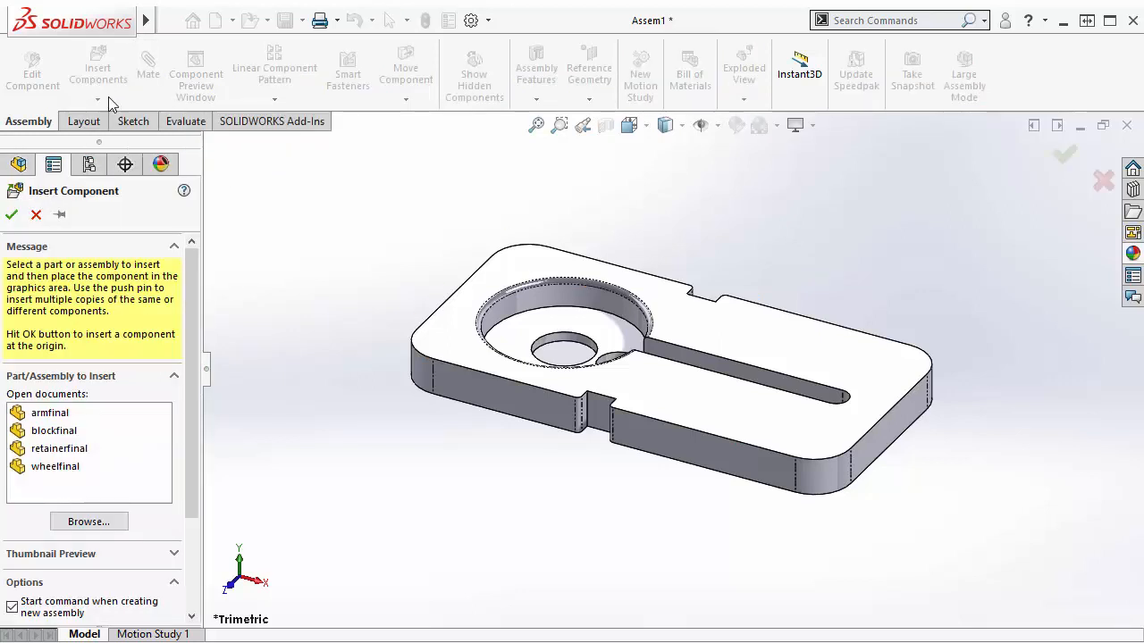
{"action": "left_click", "coordinate": [55, 466]}
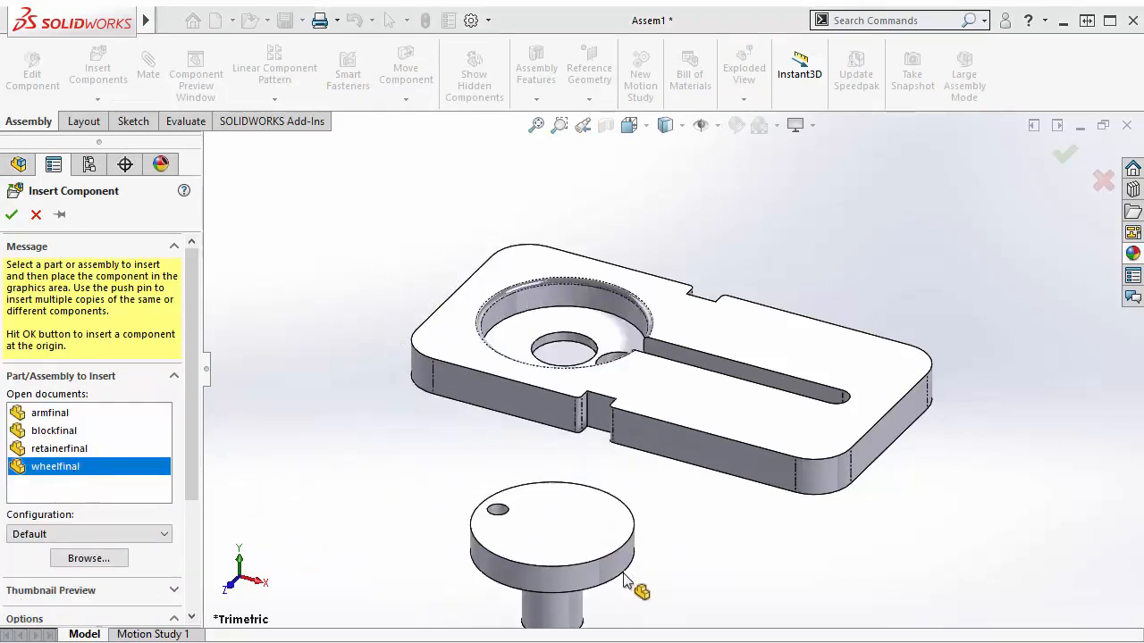
{"action": "left_click", "coordinate": [735, 367]}
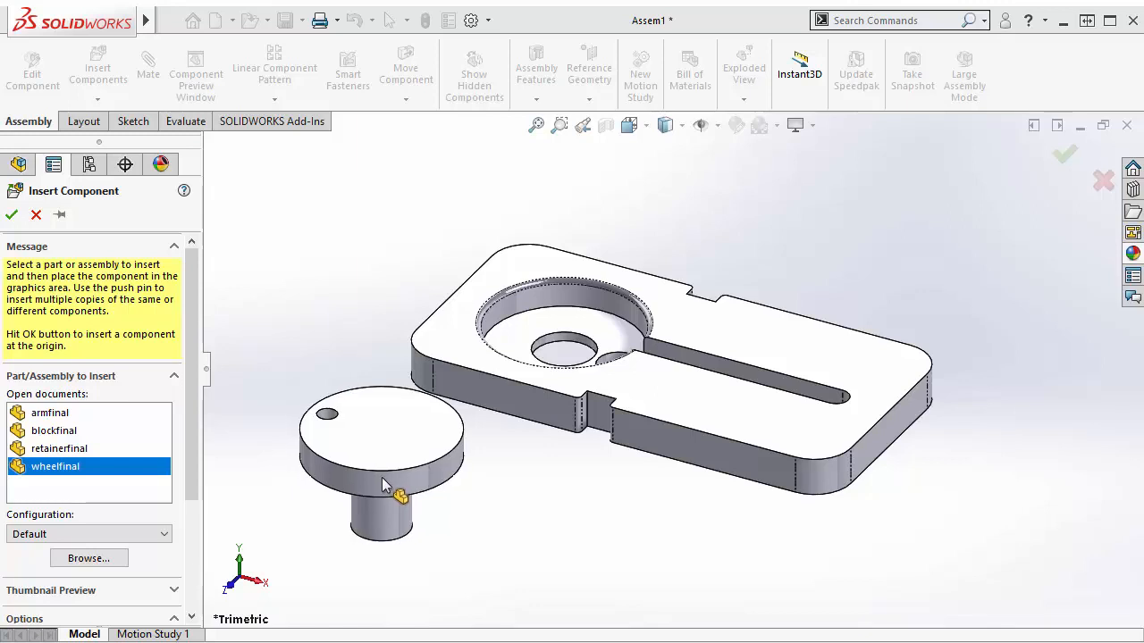
{"action": "left_click", "coordinate": [387, 483]}
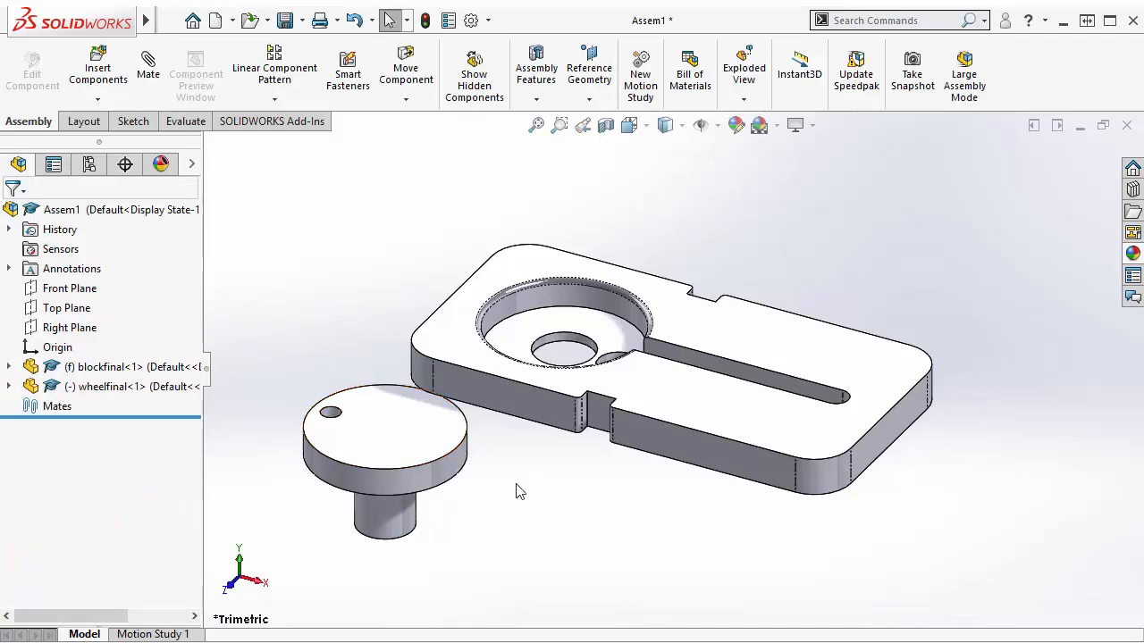
Step: Add a concentric mate between the wheel disc's cylindrical outer face and the wall of the block's circular pocket
{"action": "middle_click_drag", "start_coordinate": [516, 488], "coordinate": [593, 545]}
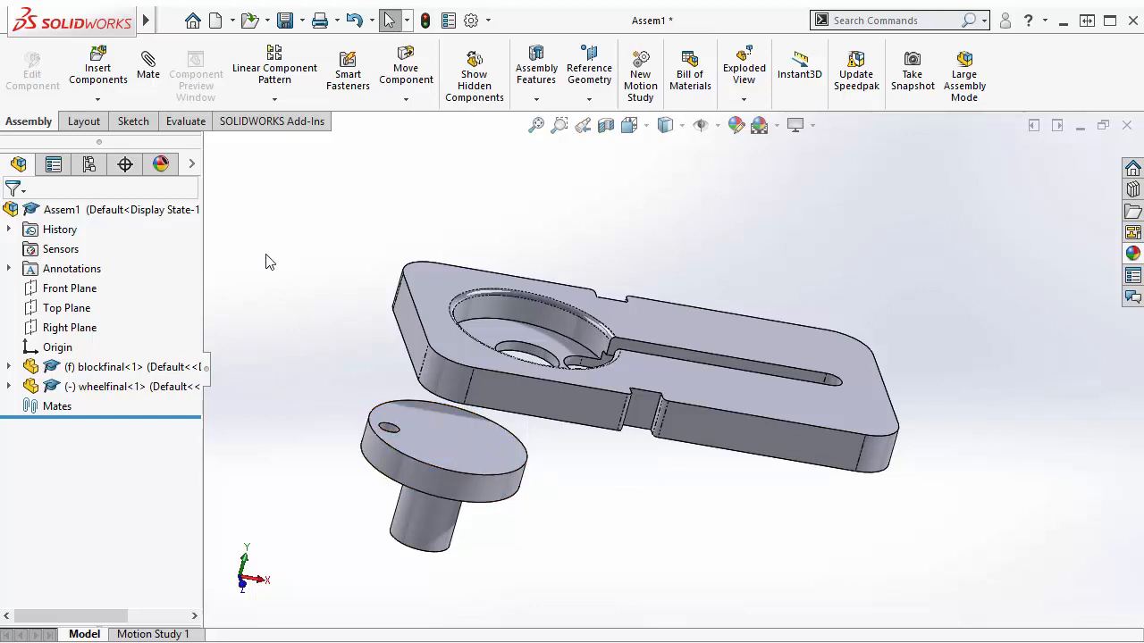
{"action": "left_click", "coordinate": [149, 69]}
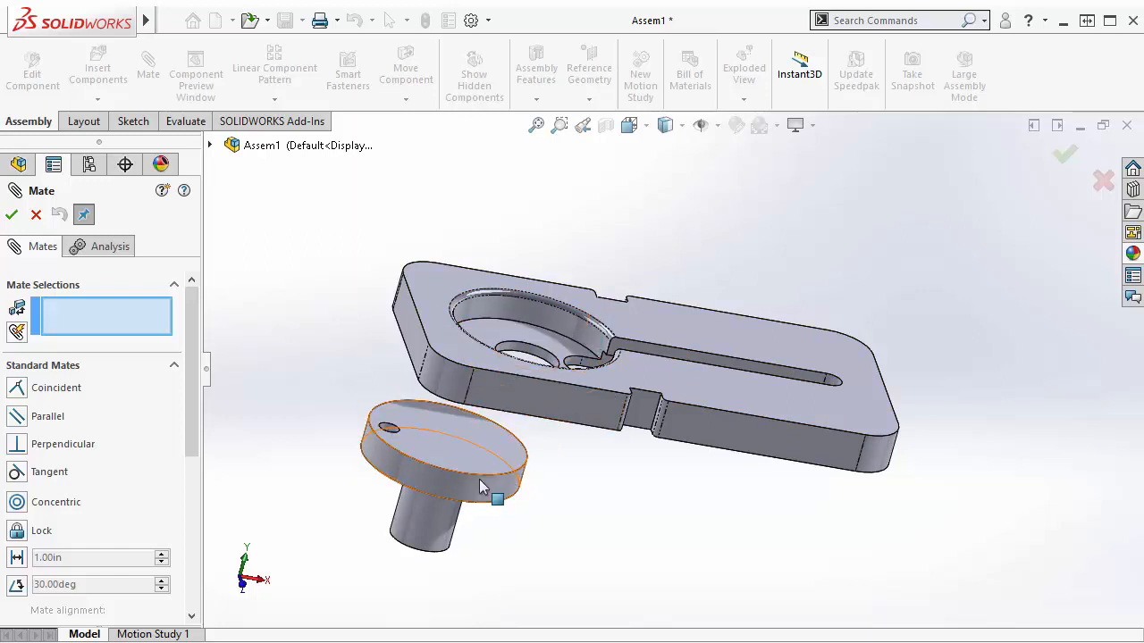
{"action": "left_click", "coordinate": [411, 478]}
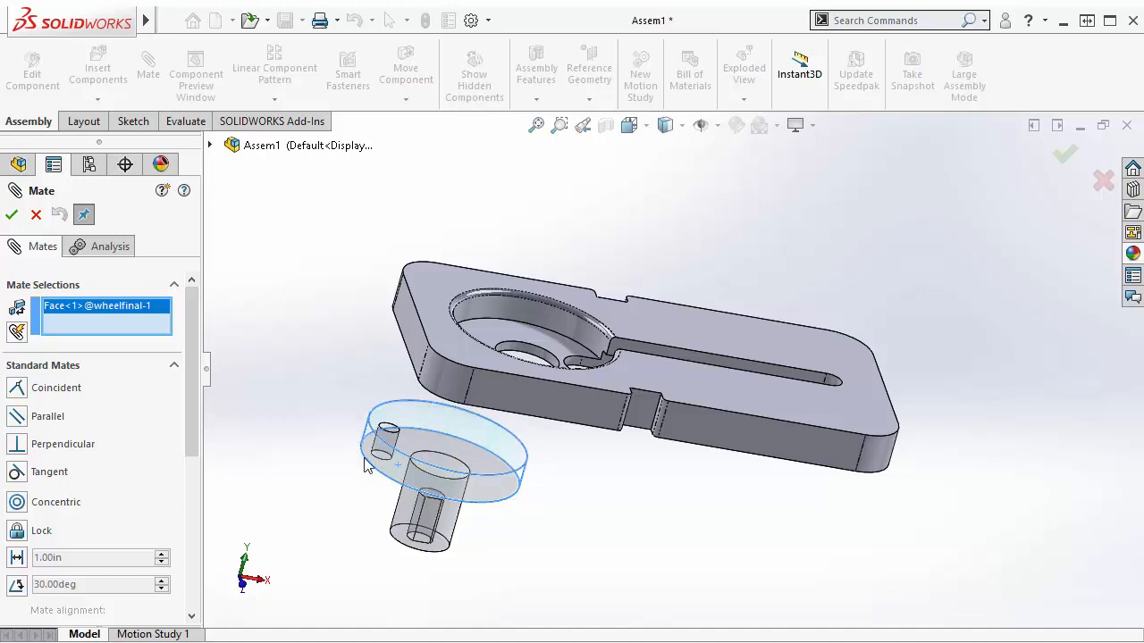
{"action": "left_click", "coordinate": [576, 338]}
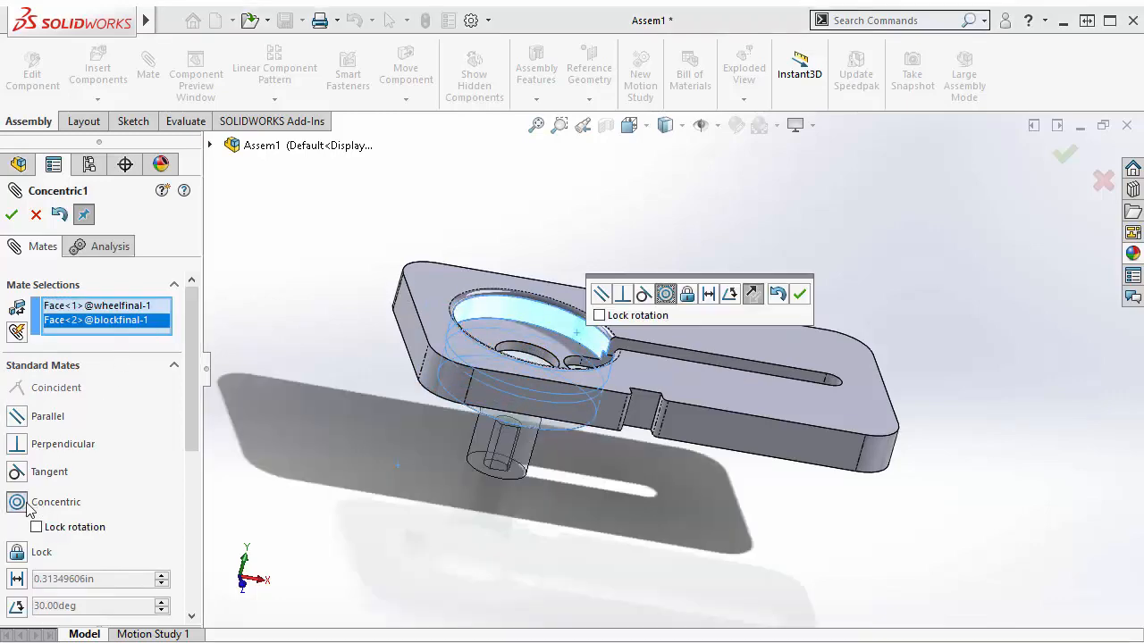
{"action": "middle_click_drag", "start_coordinate": [554, 259], "coordinate": [524, 294]}
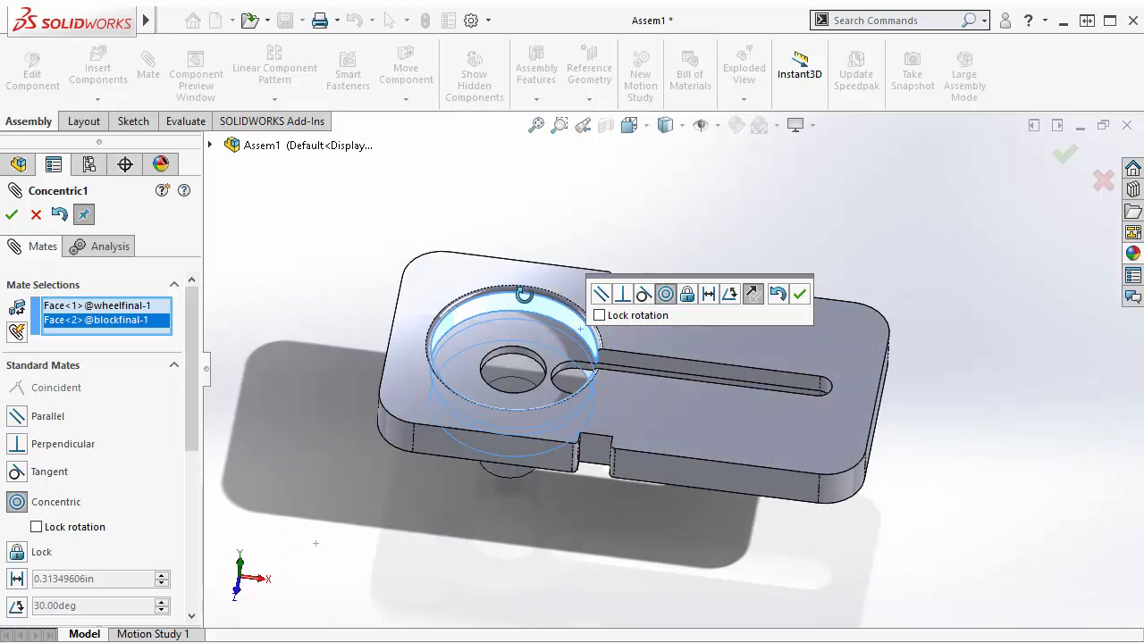
{"action": "left_click", "coordinate": [12, 214]}
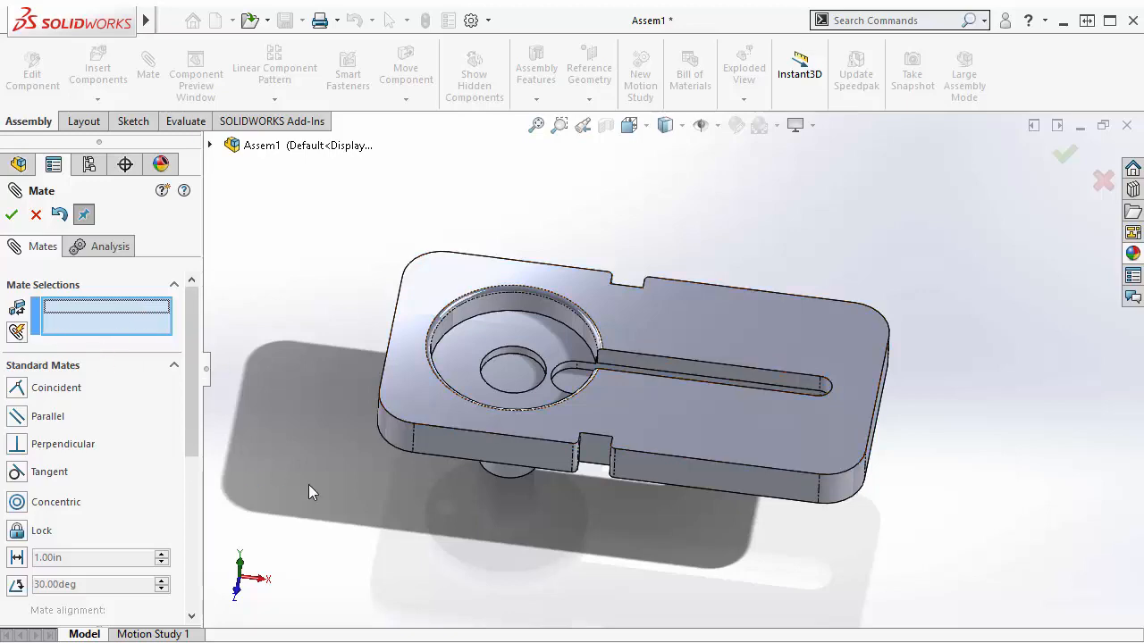
Step: Add a coincident mate between the underside of the wheel disc and the floor of the block's circular pocket
{"action": "middle_click_drag", "start_coordinate": [369, 504], "coordinate": [374, 307]}
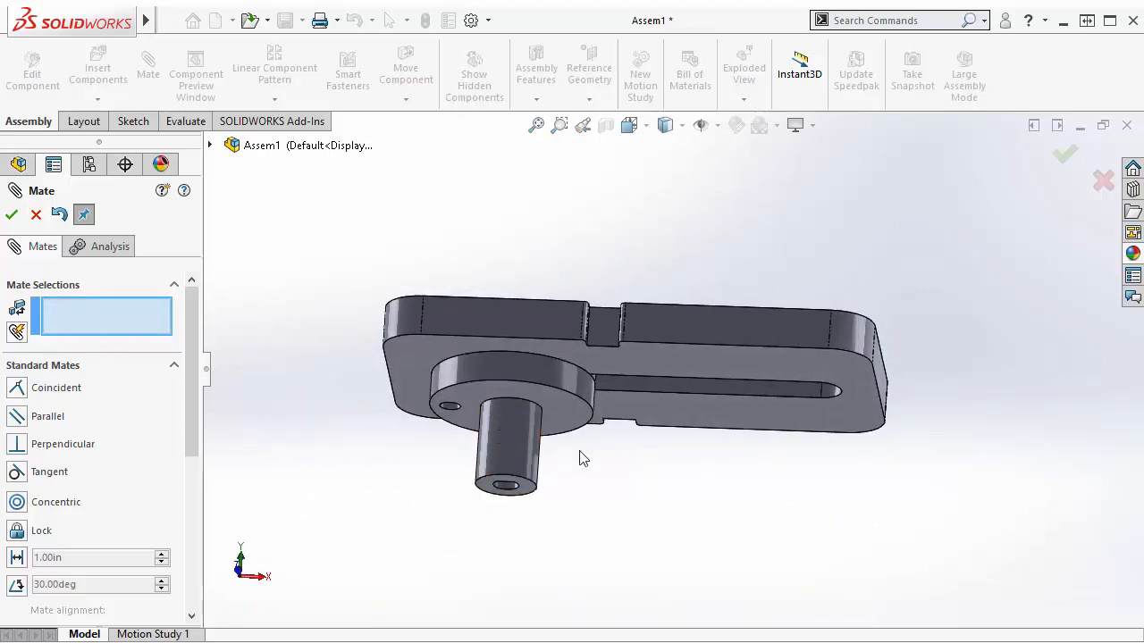
{"action": "left_click", "coordinate": [565, 422]}
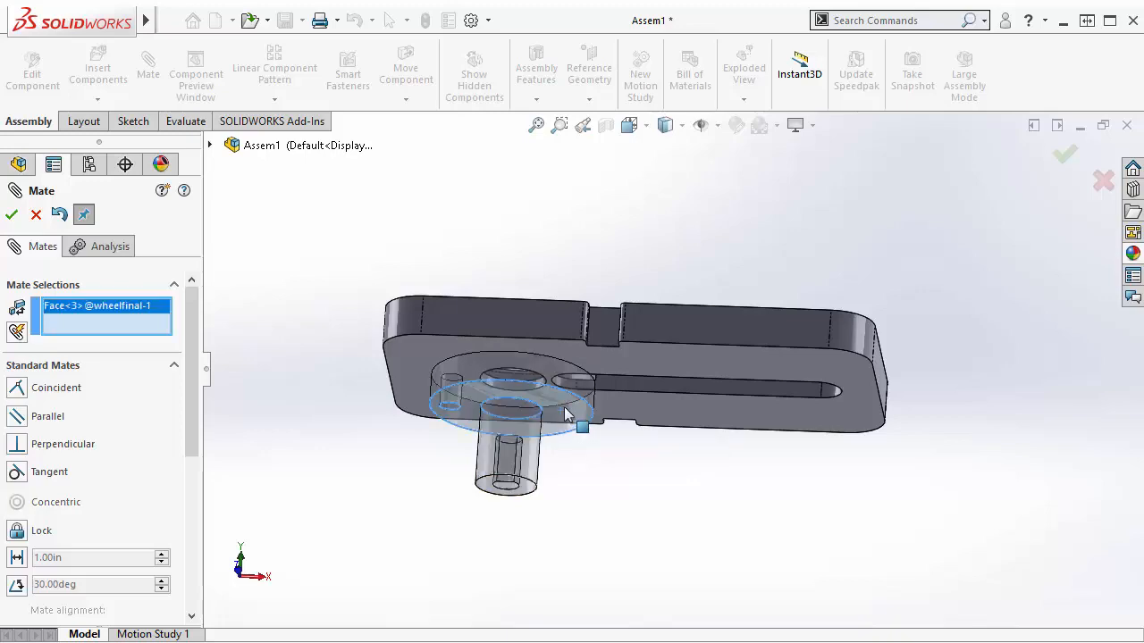
{"action": "middle_click_drag", "start_coordinate": [587, 253], "coordinate": [585, 480]}
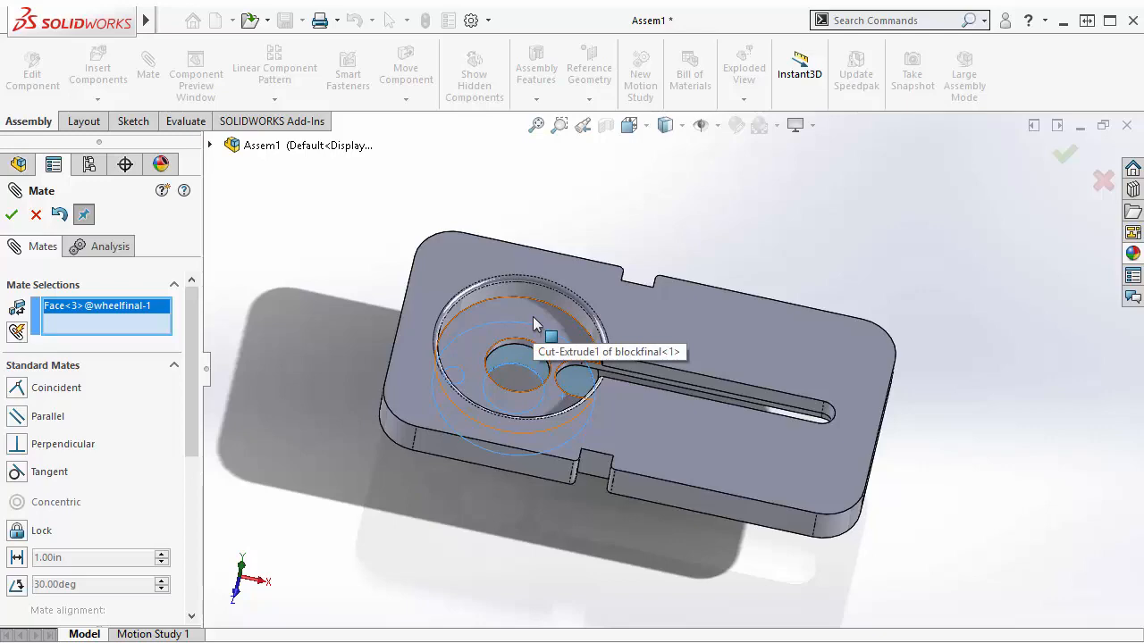
{"action": "left_click", "coordinate": [533, 319]}
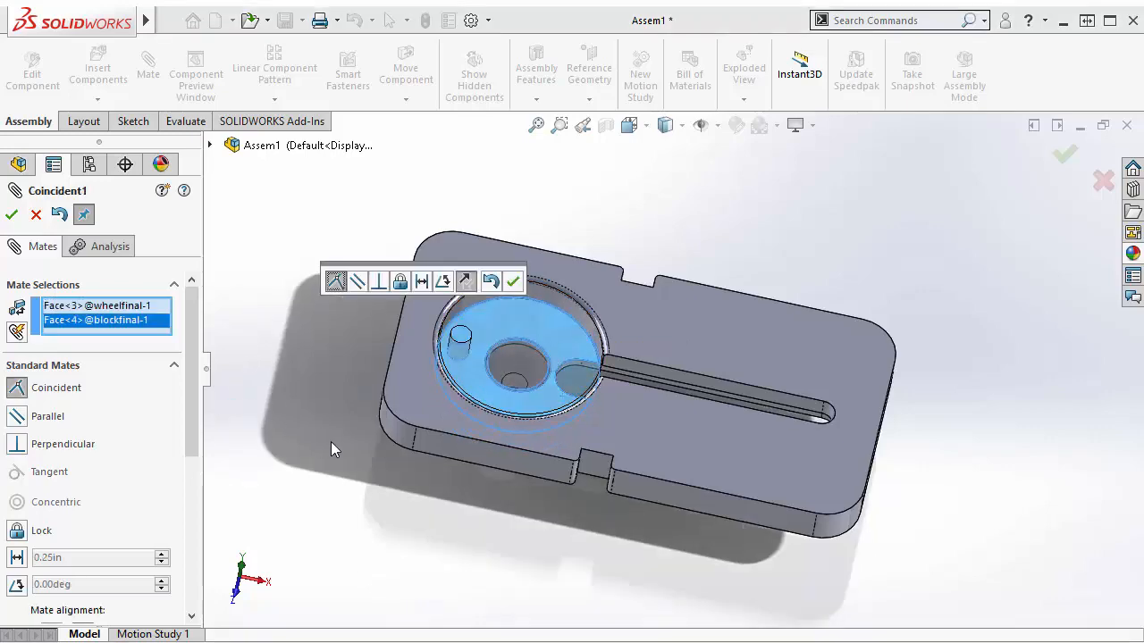
{"action": "middle_click_drag", "start_coordinate": [330, 449], "coordinate": [366, 398]}
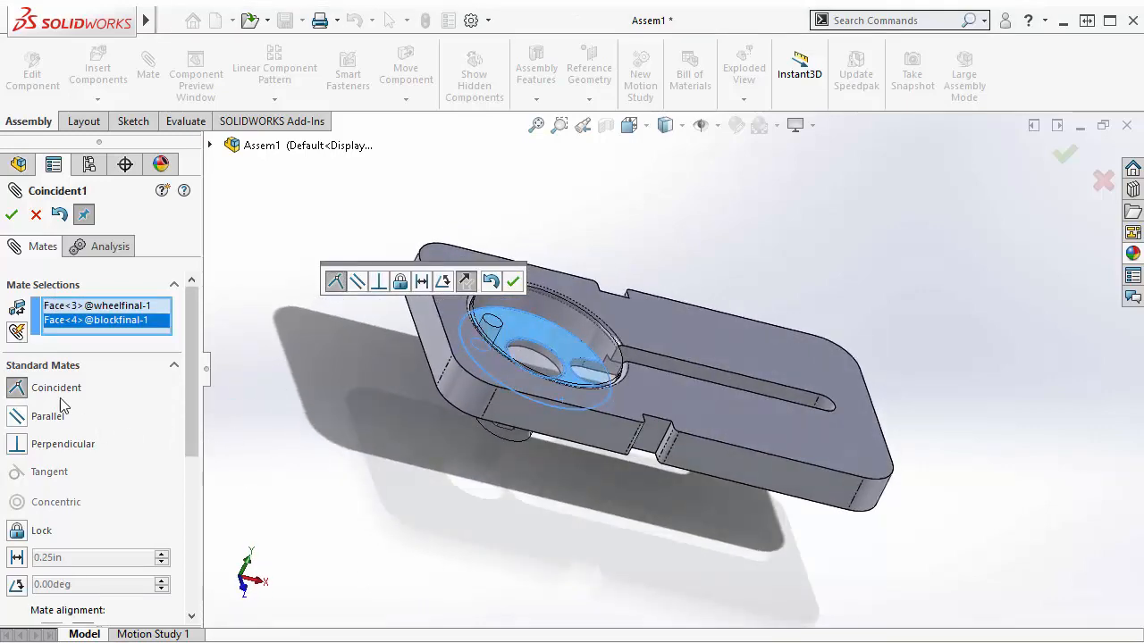
{"action": "left_click", "coordinate": [11, 215]}
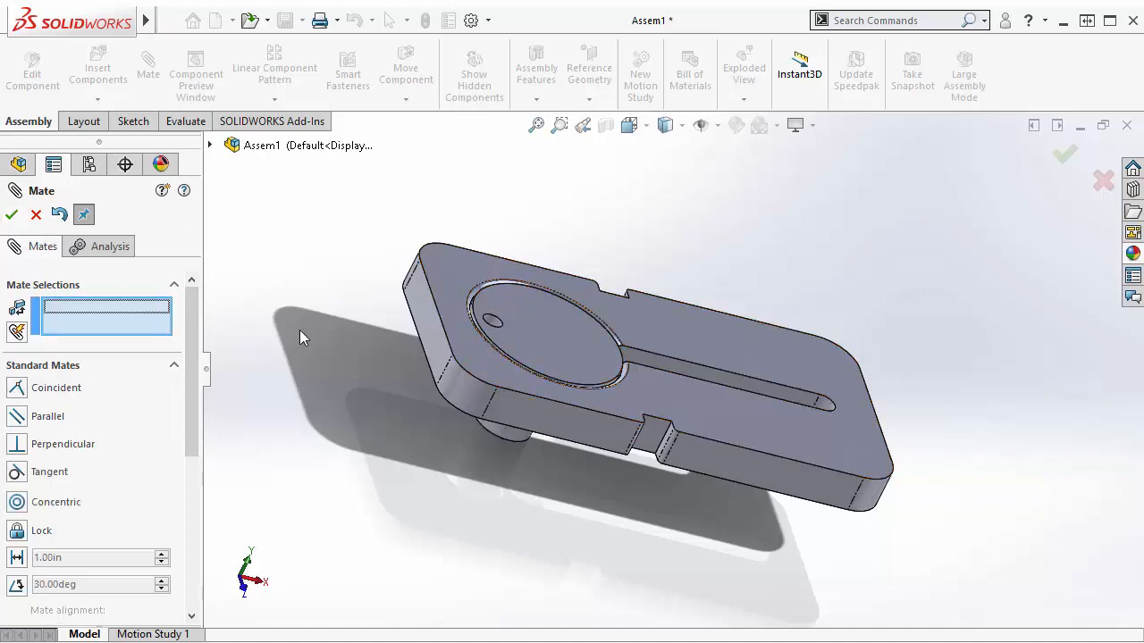
{"action": "left_click", "coordinate": [11, 215]}
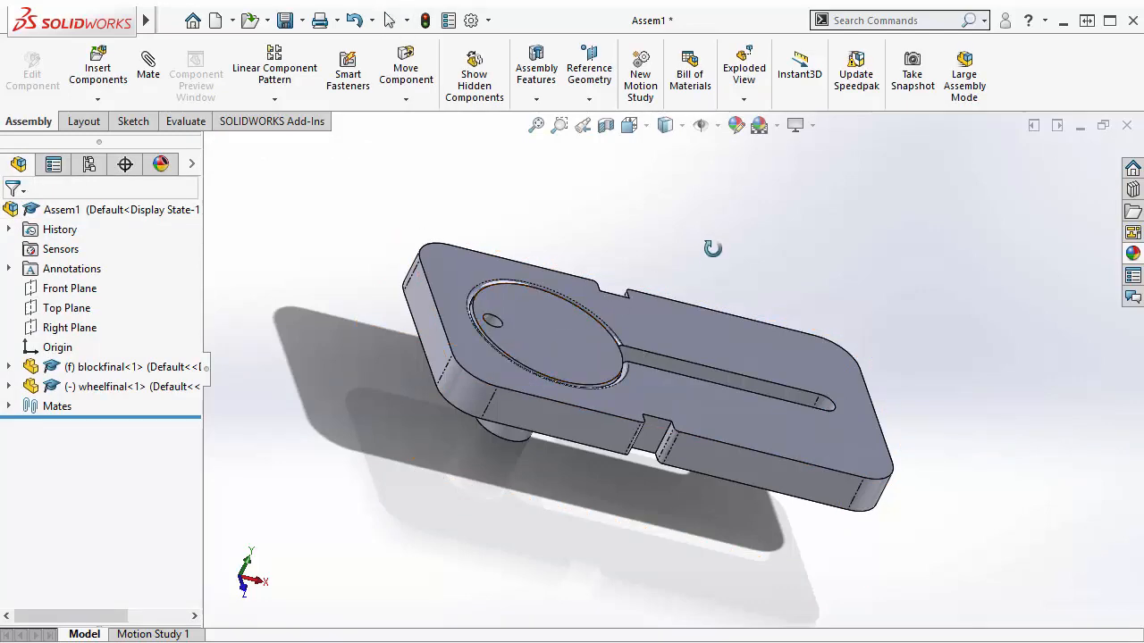
Step: Rotate the wheel within the block's pocket to try its motion, leaving its small hole toward the back edge, and clear the selection
{"action": "middle_click_drag", "start_coordinate": [712, 248], "coordinate": [672, 337]}
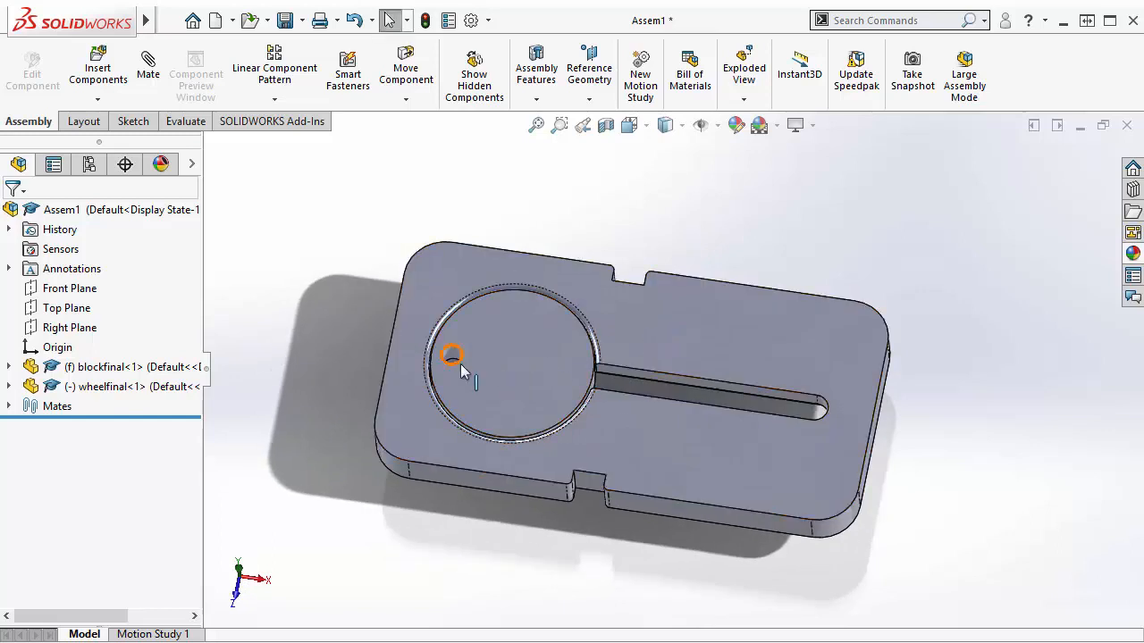
{"action": "left_click_drag", "start_coordinate": [457, 373], "coordinate": [550, 329]}
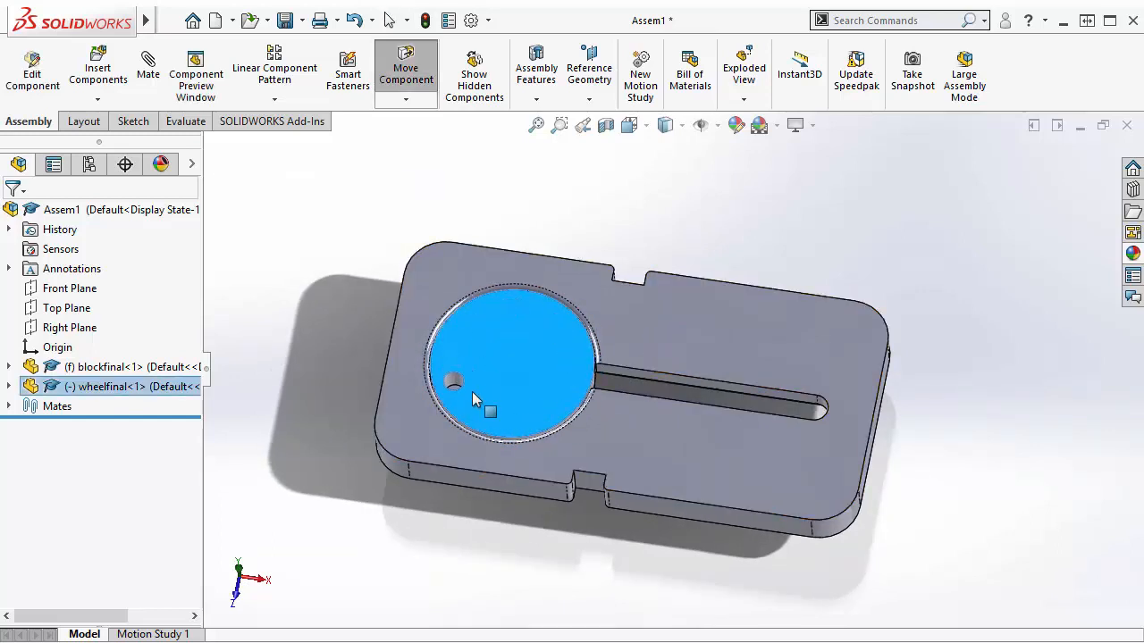
{"action": "left_click_drag", "start_coordinate": [445, 343], "coordinate": [514, 364]}
{"action": "middle_click_drag", "start_coordinate": [652, 314], "coordinate": [677, 225]}
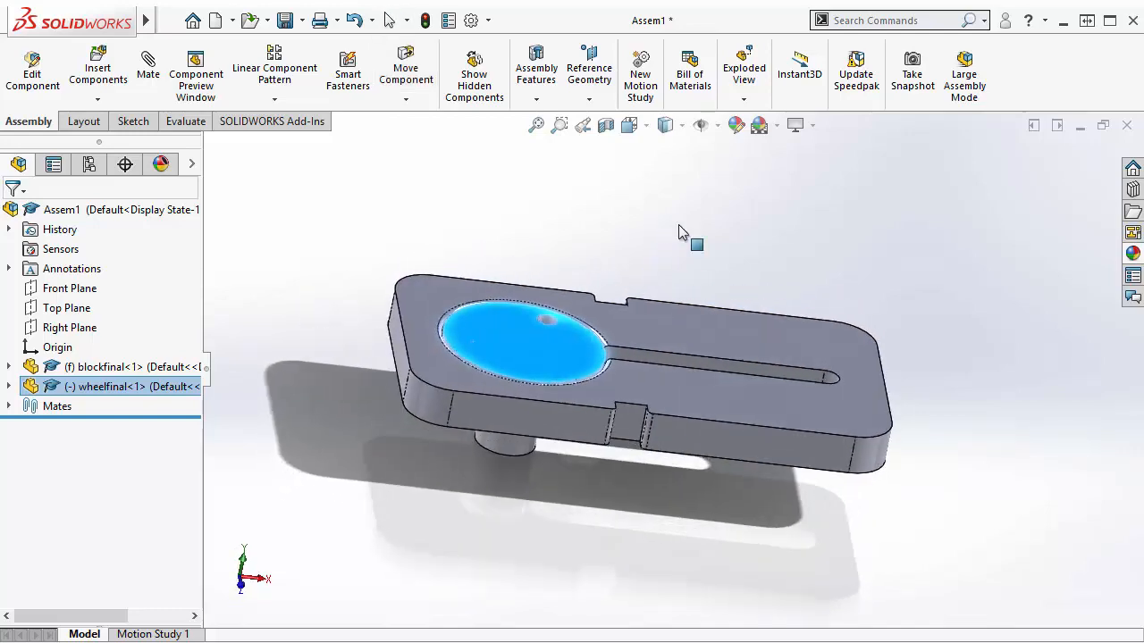
{"action": "key", "text": "Escape"}
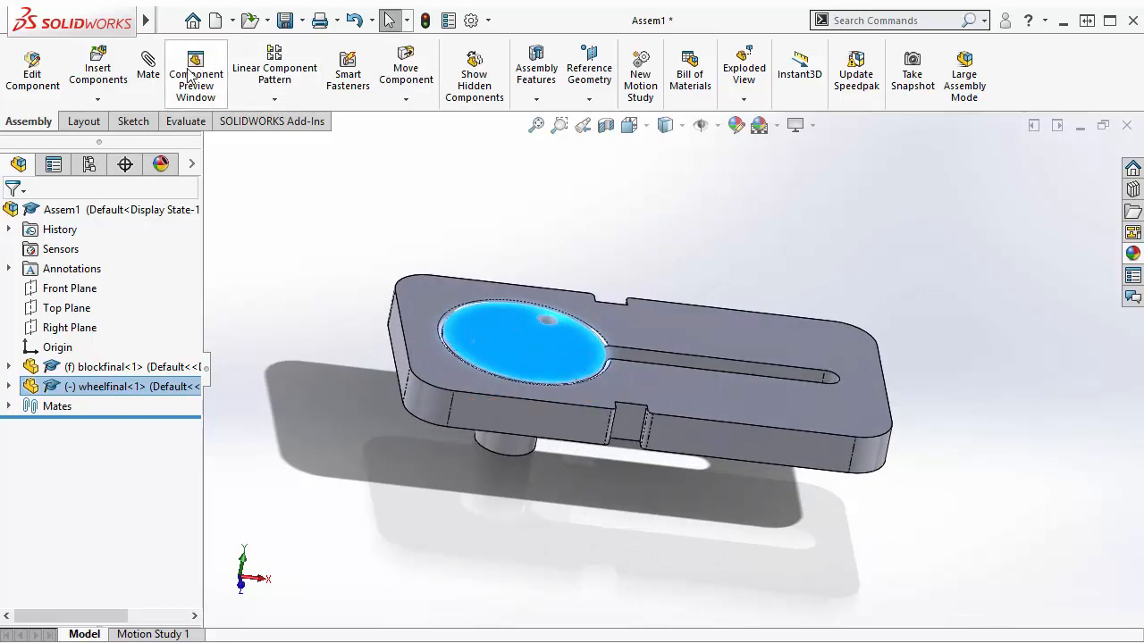
{"action": "left_click", "coordinate": [148, 75]}
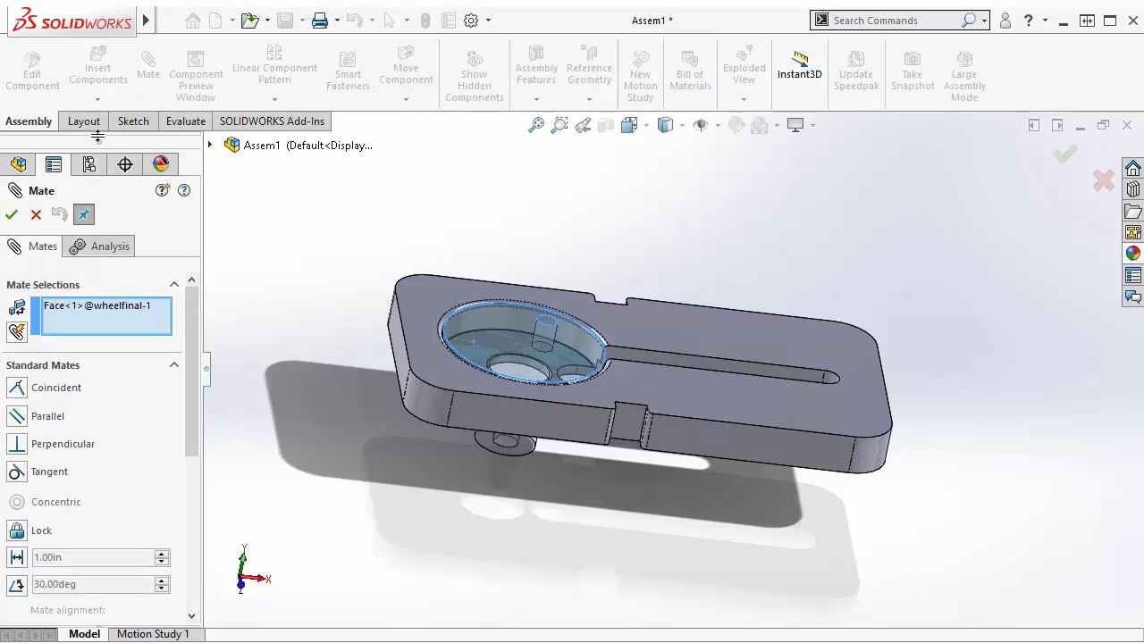
{"action": "left_click", "coordinate": [35, 214]}
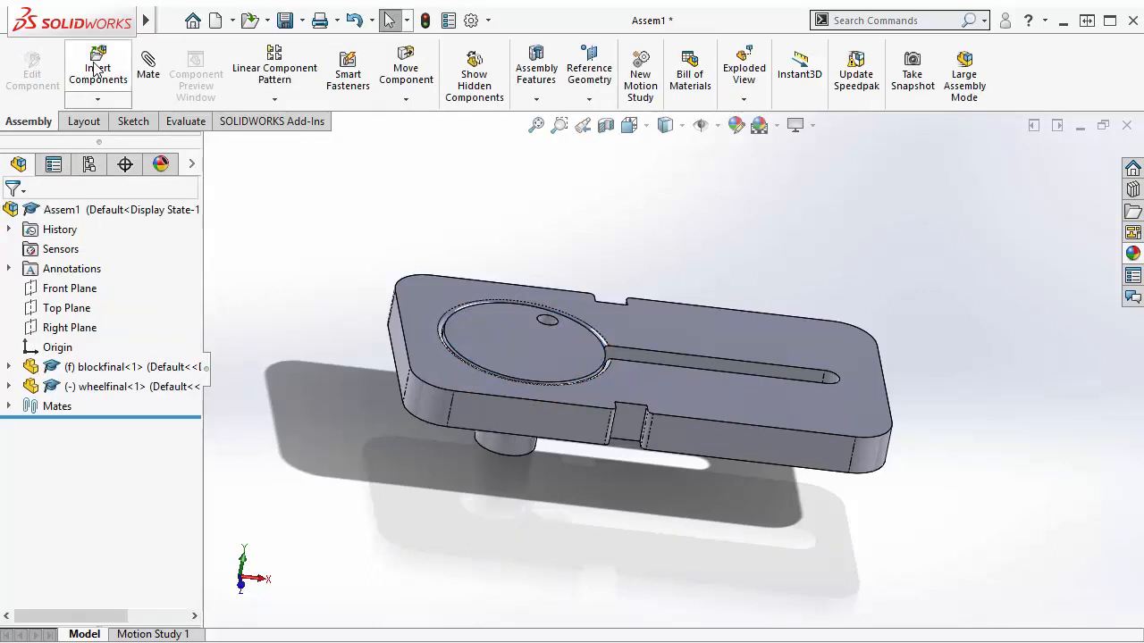
Step: Insert the armfinal part and place it in free space above the block's back edge
{"action": "left_click", "coordinate": [96, 65]}
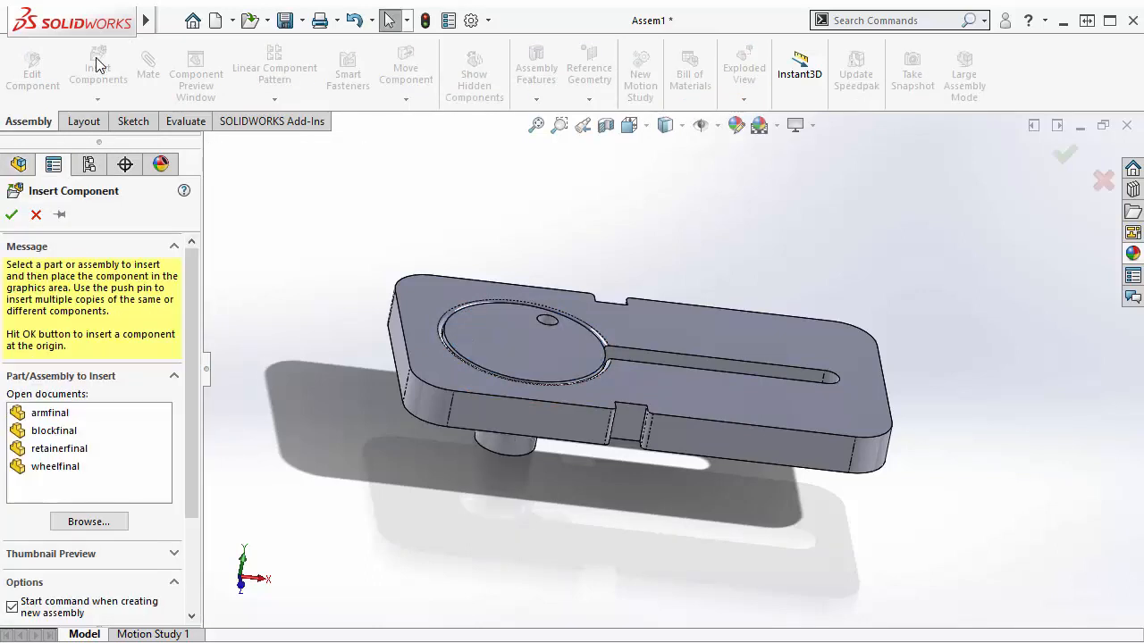
{"action": "left_click", "coordinate": [59, 416]}
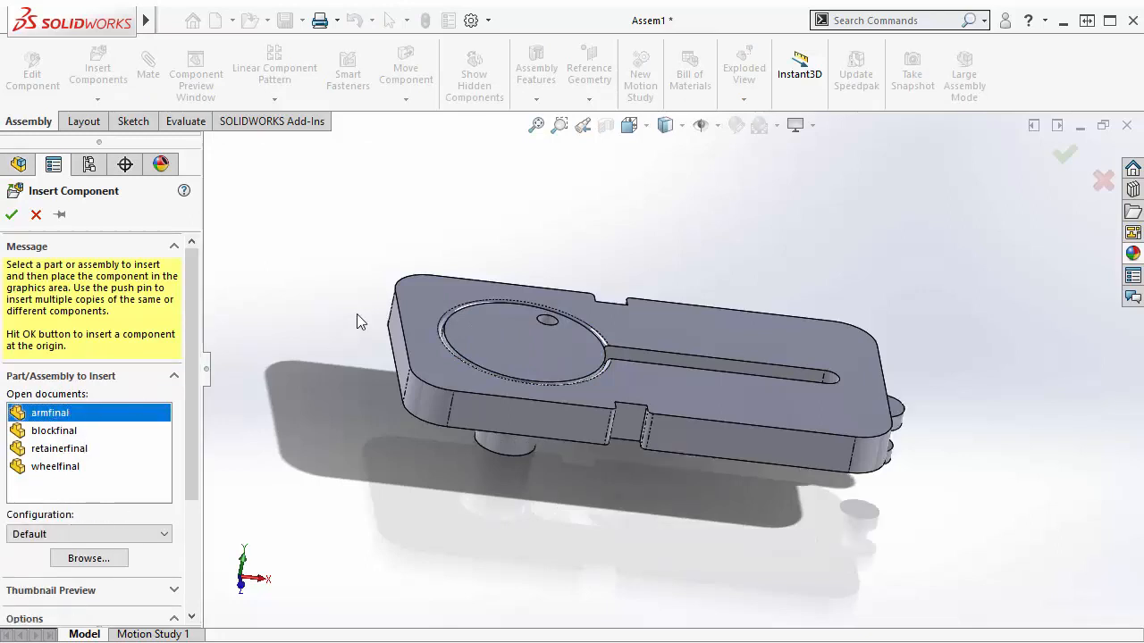
{"action": "left_click", "coordinate": [759, 223]}
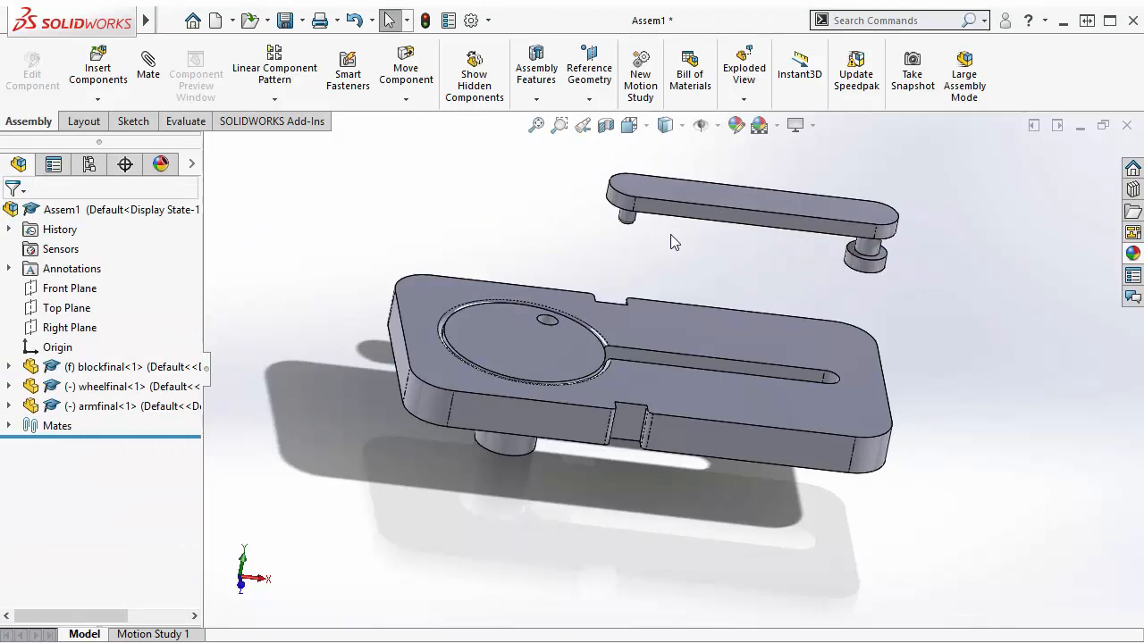
Step: Add a coincident mate between the arm bar's underside and the block's top face
{"action": "middle_click_drag", "start_coordinate": [685, 237], "coordinate": [836, 145]}
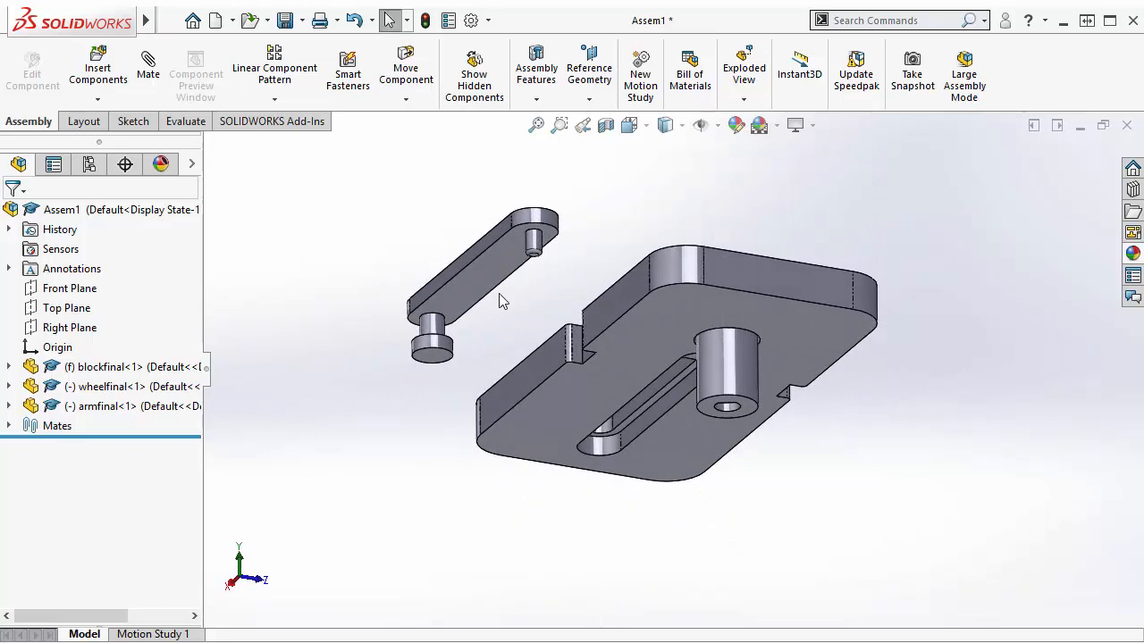
{"action": "left_click", "coordinate": [149, 65]}
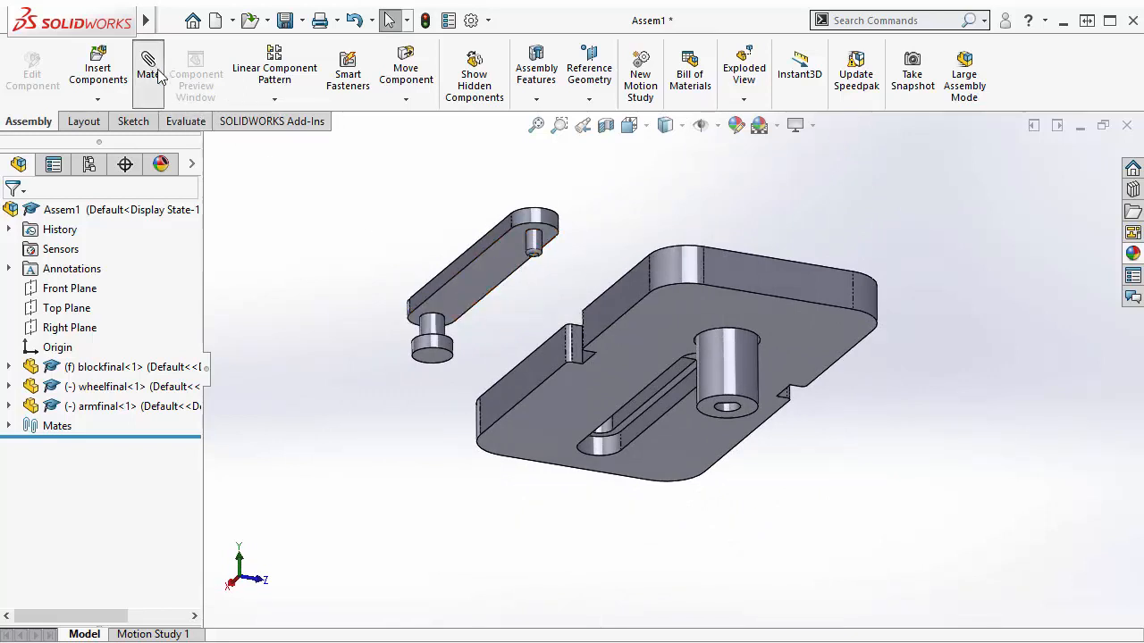
{"action": "left_click", "coordinate": [480, 290]}
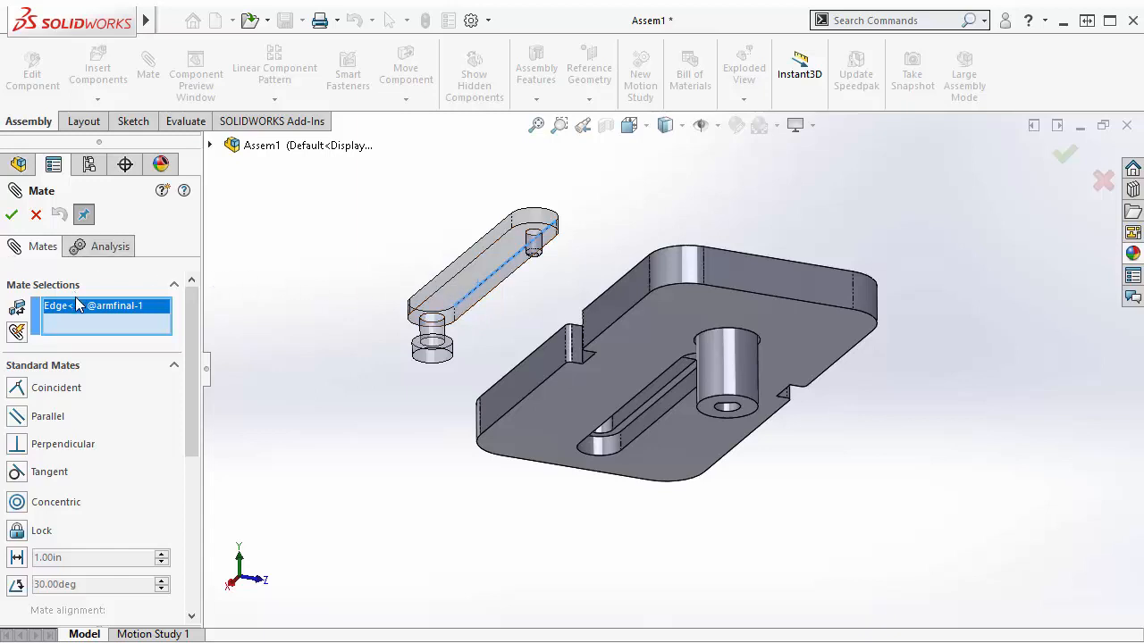
{"action": "key", "text": "Delete"}
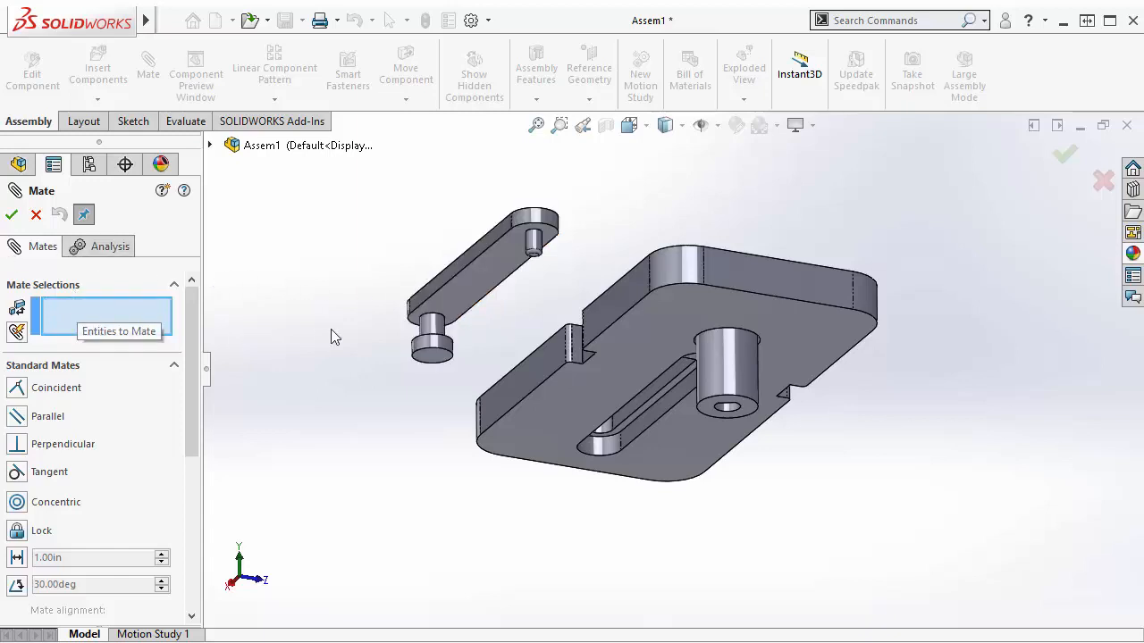
{"action": "left_click", "coordinate": [451, 307]}
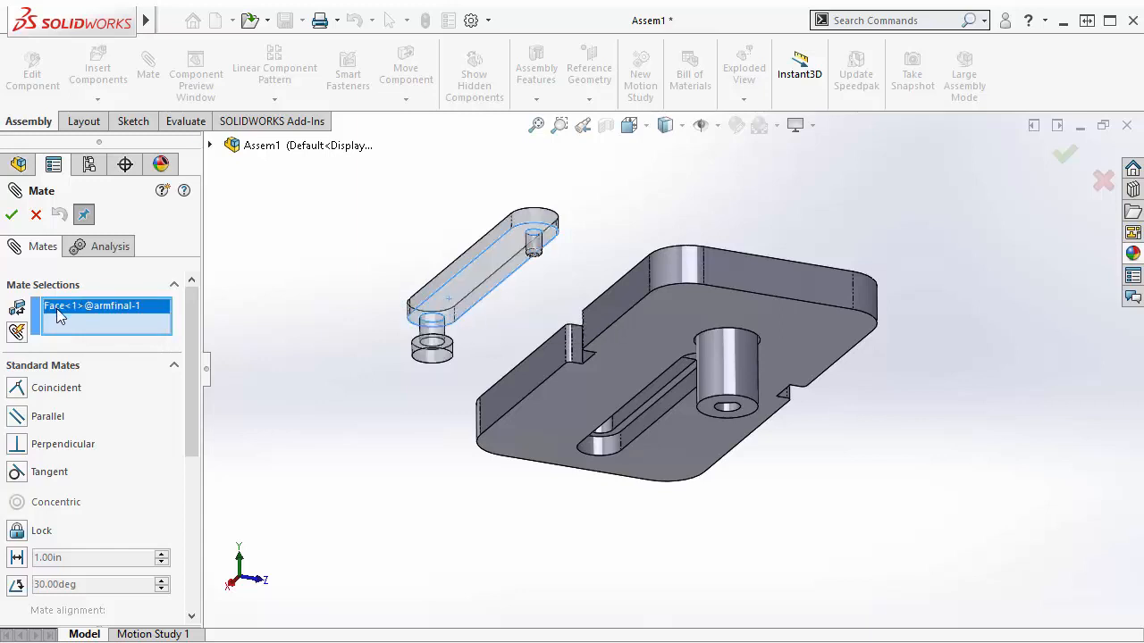
{"action": "middle_click_drag", "start_coordinate": [728, 211], "coordinate": [719, 213]}
{"action": "middle_click_drag", "start_coordinate": [635, 238], "coordinate": [579, 327]}
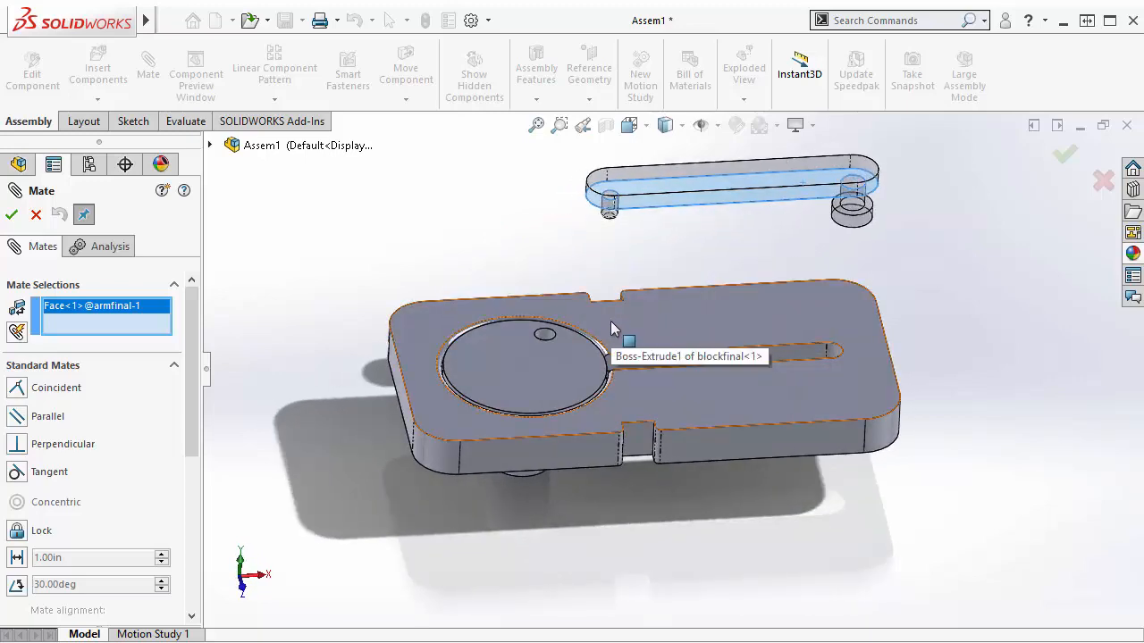
{"action": "left_click", "coordinate": [612, 324]}
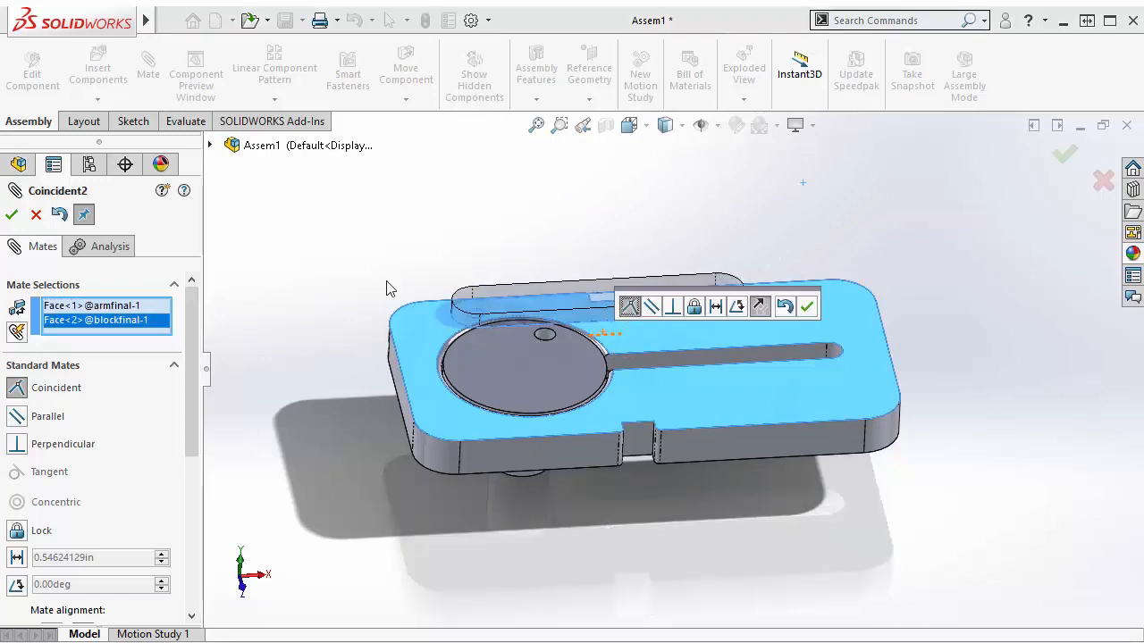
{"action": "left_click", "coordinate": [17, 218]}
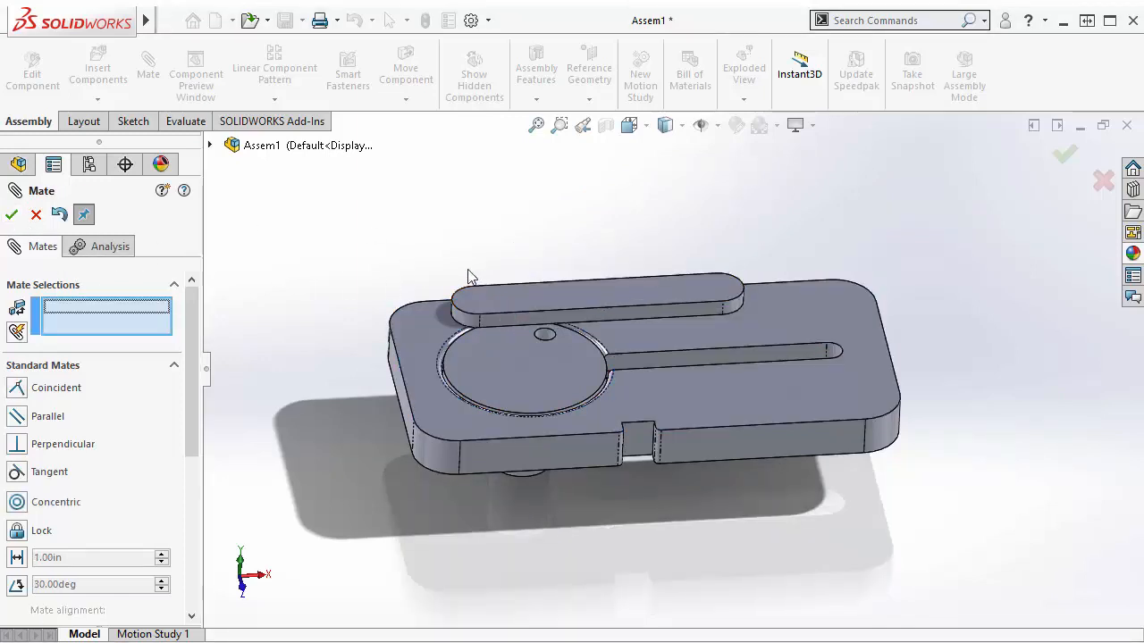
{"action": "middle_click_drag", "start_coordinate": [470, 274], "coordinate": [546, 263]}
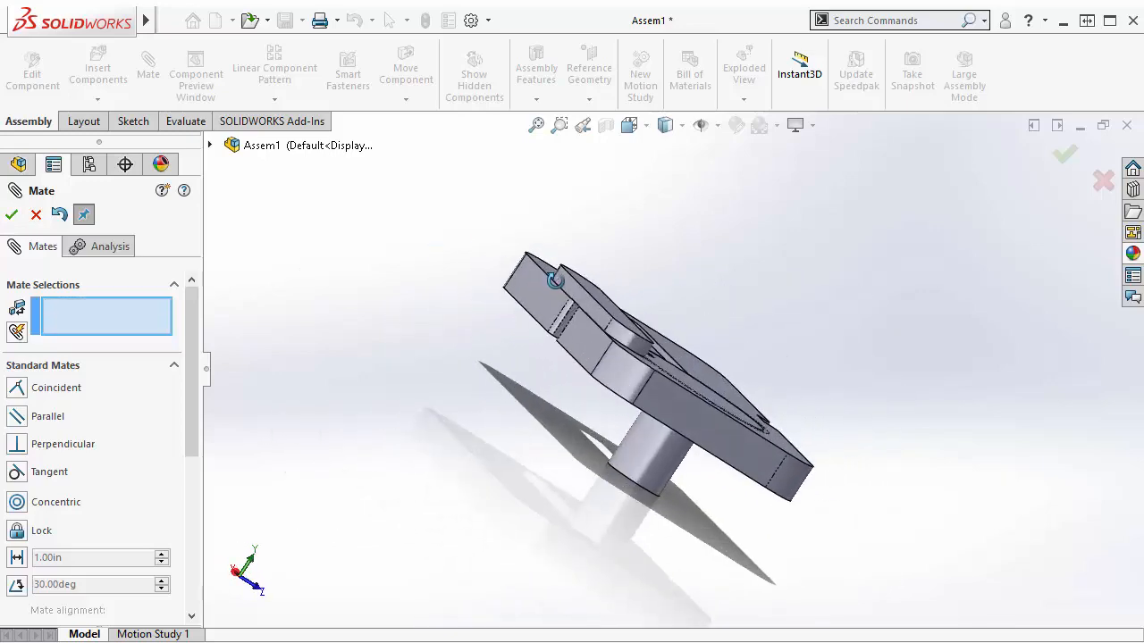
{"action": "middle_click_drag", "start_coordinate": [718, 274], "coordinate": [628, 327]}
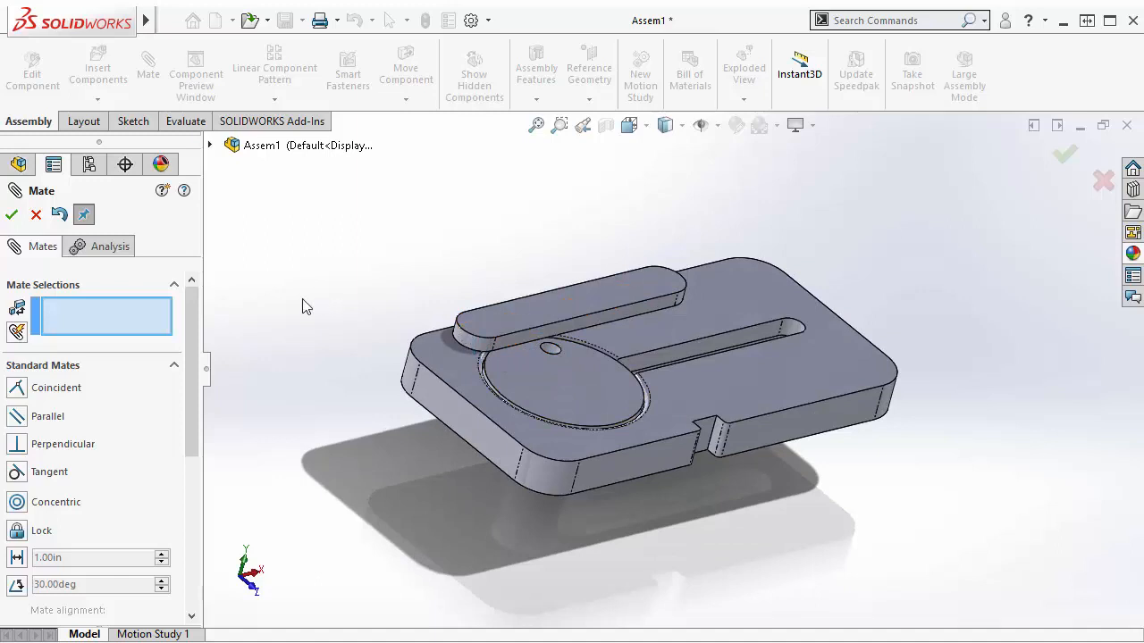
{"action": "left_click", "coordinate": [12, 215]}
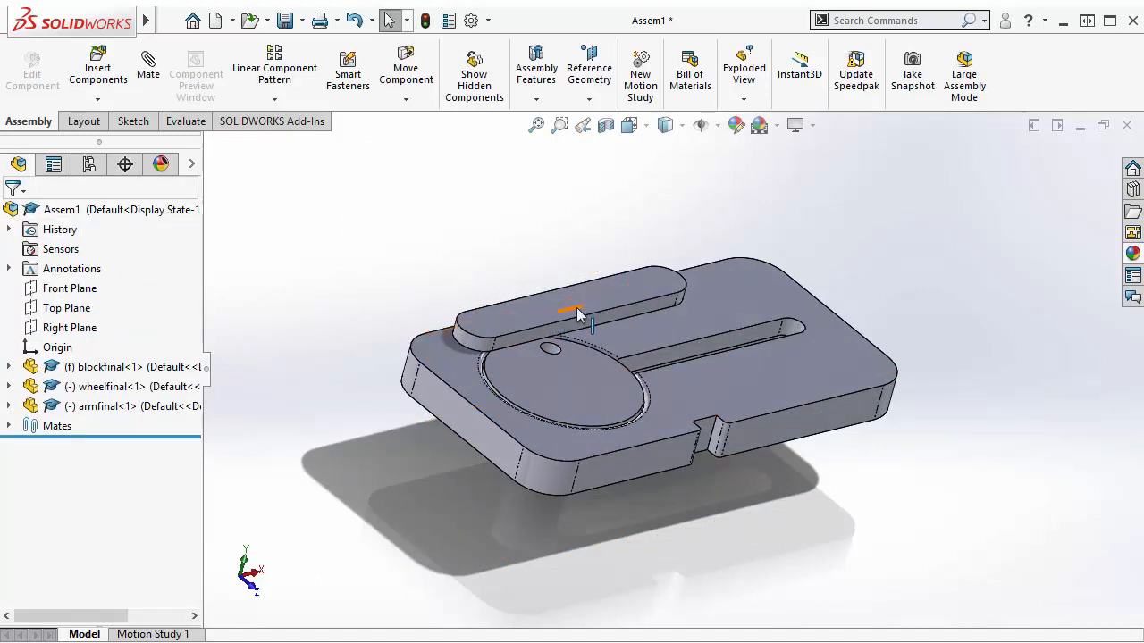
Step: Slide the arm off the block into free space beyond the back edge, exposing both of its pegs
{"action": "left_click", "coordinate": [642, 294]}
{"action": "left_click_drag", "start_coordinate": [642, 294], "coordinate": [558, 218]}
{"action": "middle_click_drag", "start_coordinate": [348, 266], "coordinate": [360, 201]}
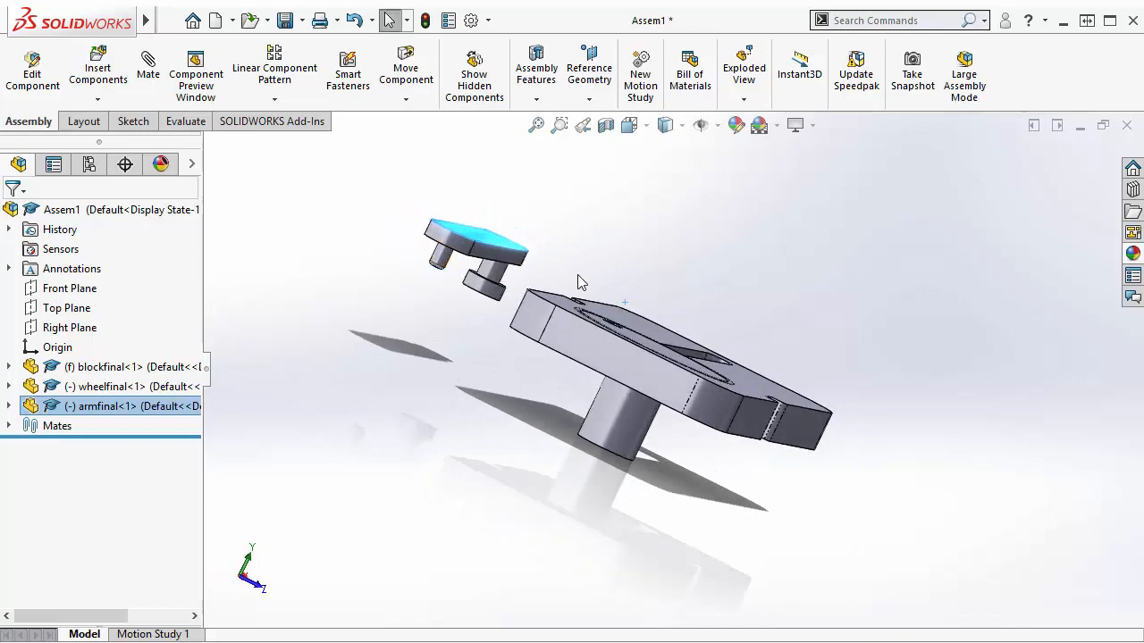
{"action": "middle_click_drag", "start_coordinate": [577, 274], "coordinate": [554, 306]}
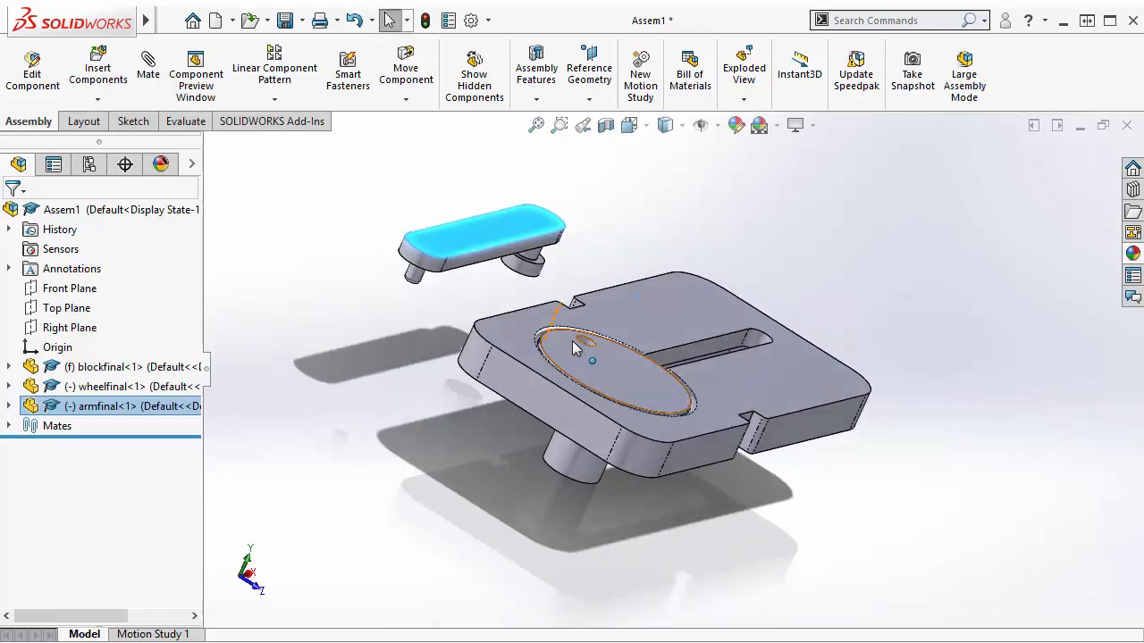
Step: Add a concentric mate between the arm's small peg and the small hole in the wheel disc, with rotation left unlocked
{"action": "left_click", "coordinate": [147, 62]}
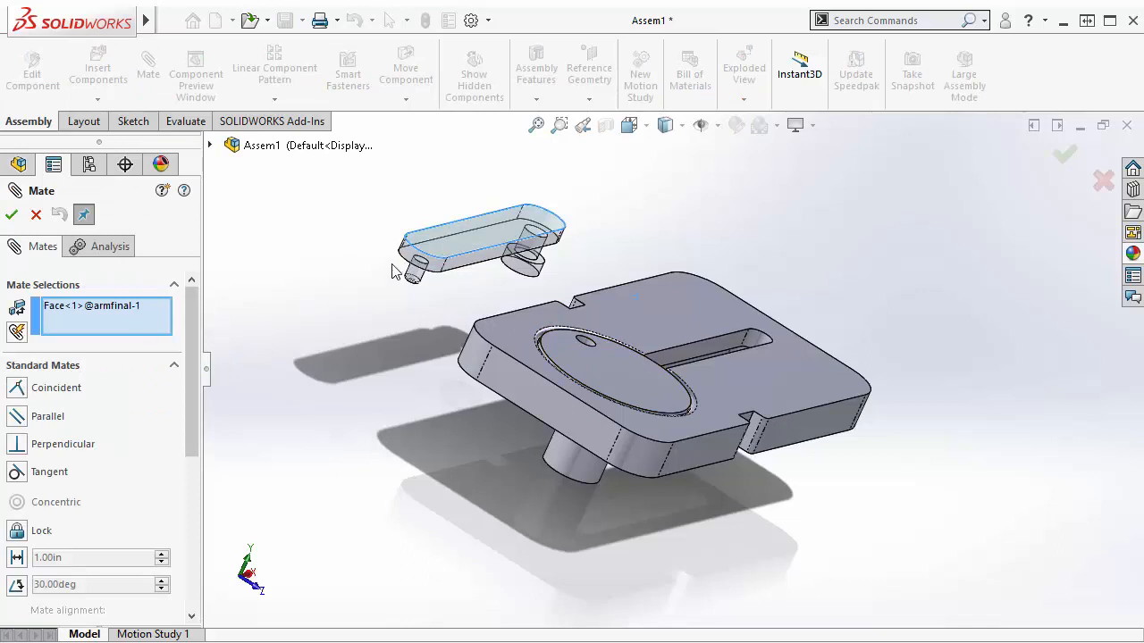
{"action": "left_click", "coordinate": [111, 313]}
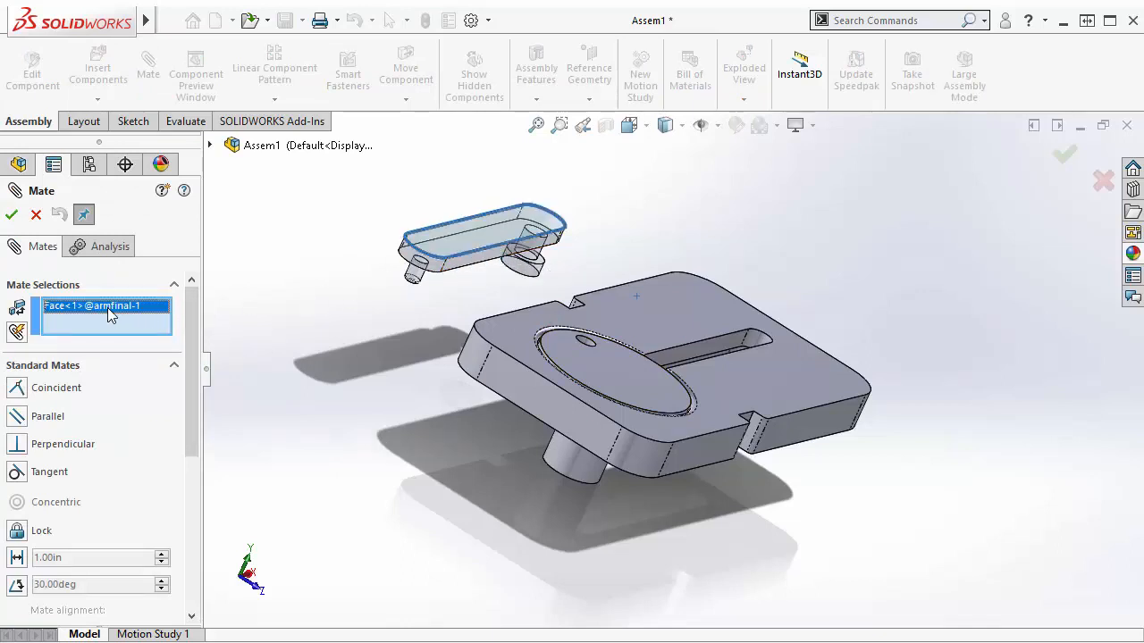
{"action": "key", "text": "Delete"}
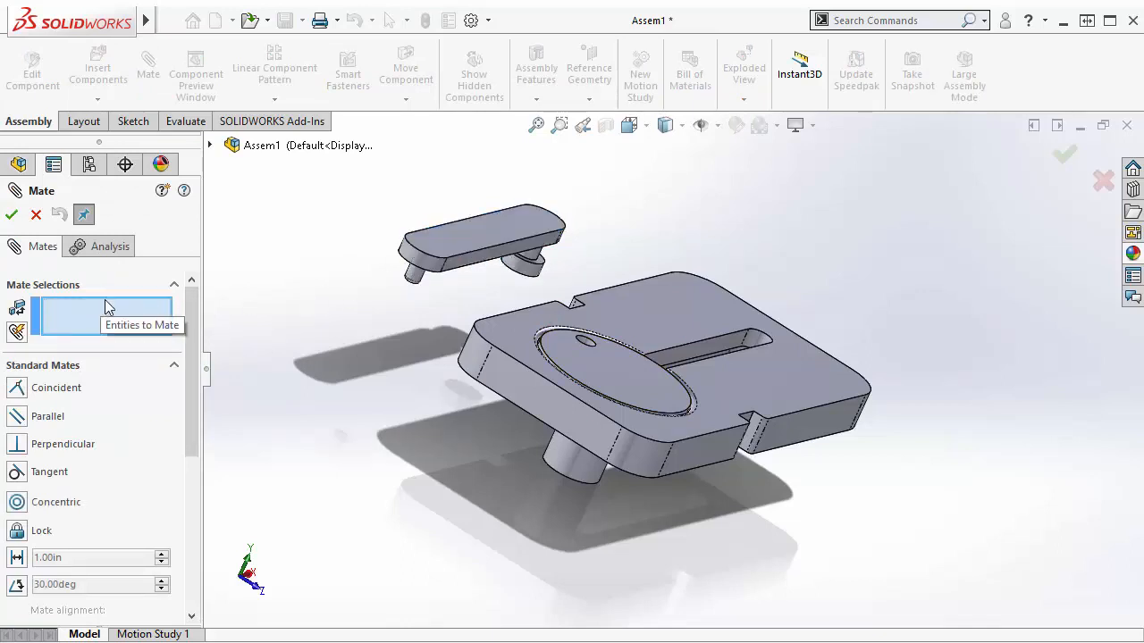
{"action": "left_click", "coordinate": [414, 275]}
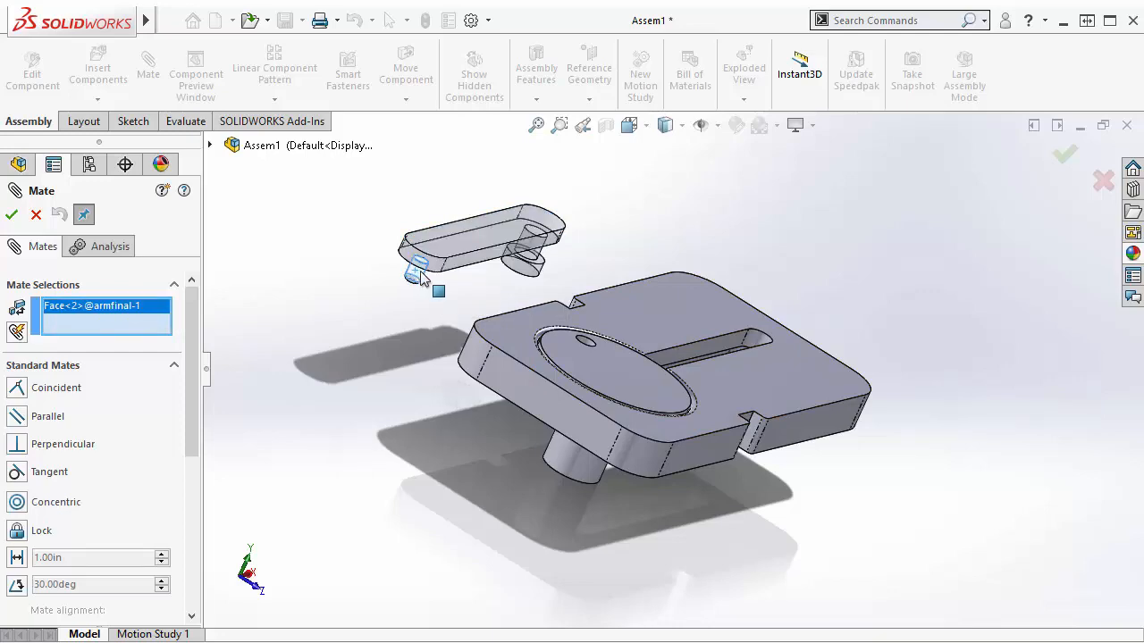
{"action": "scroll", "coordinate": [604, 352], "scroll_direction": "down", "scroll_amount": 3}
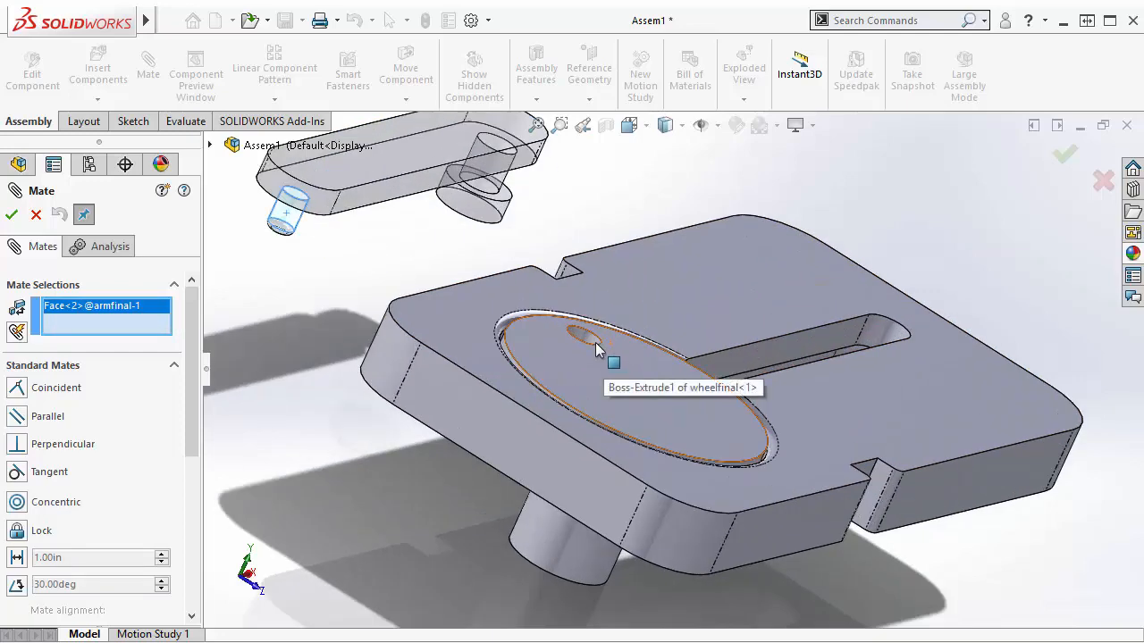
{"action": "scroll", "coordinate": [597, 345], "scroll_direction": "down", "scroll_amount": 5}
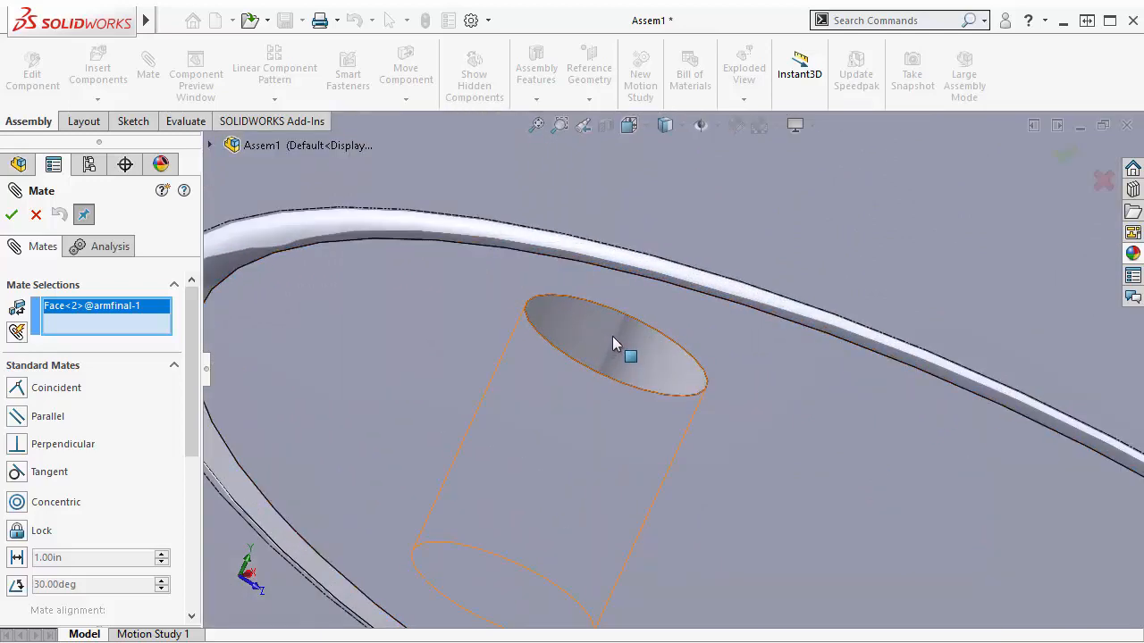
{"action": "left_click", "coordinate": [612, 345]}
{"action": "scroll", "coordinate": [625, 349], "scroll_direction": "up", "scroll_amount": 5}
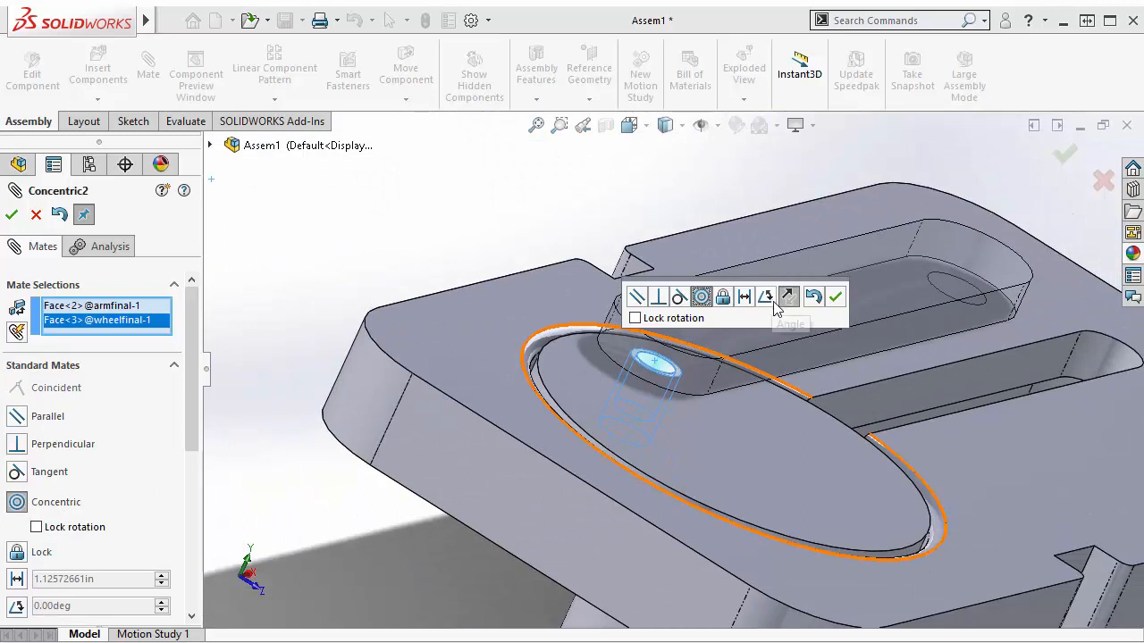
{"action": "left_click", "coordinate": [10, 215]}
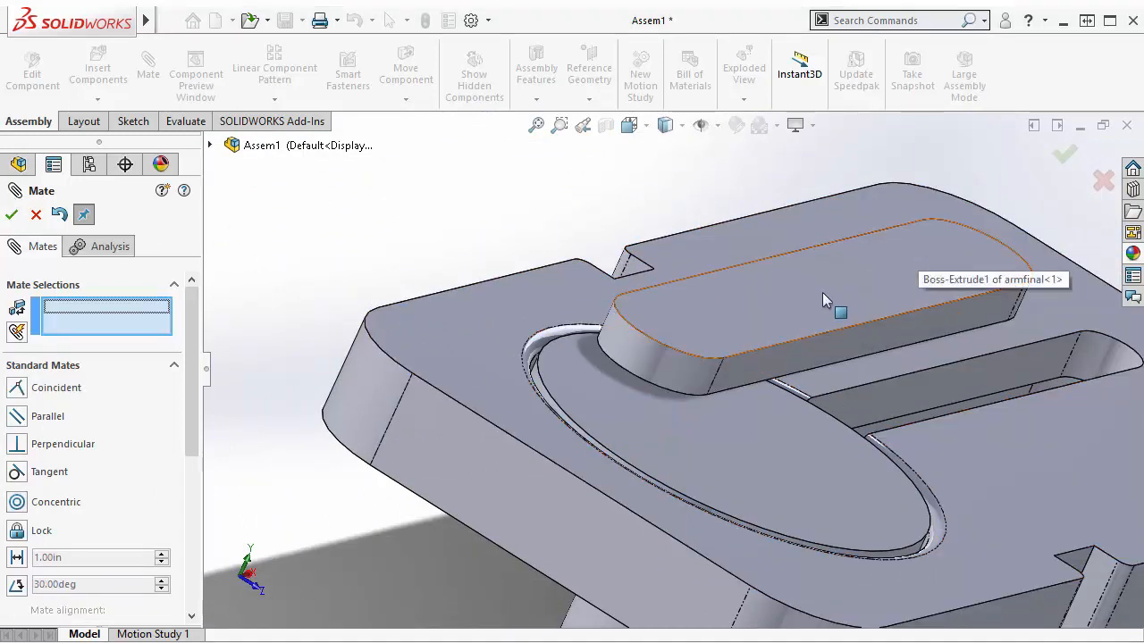
{"action": "key", "text": "f"}
{"action": "middle_click_drag", "start_coordinate": [1010, 313], "coordinate": [863, 366]}
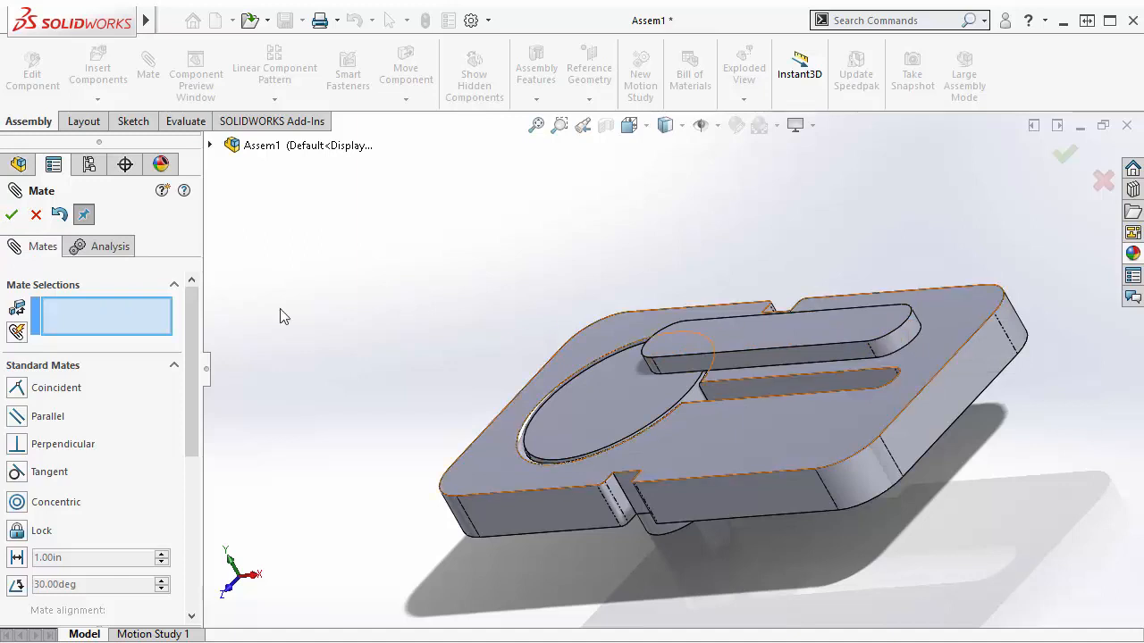
{"action": "left_click", "coordinate": [12, 215]}
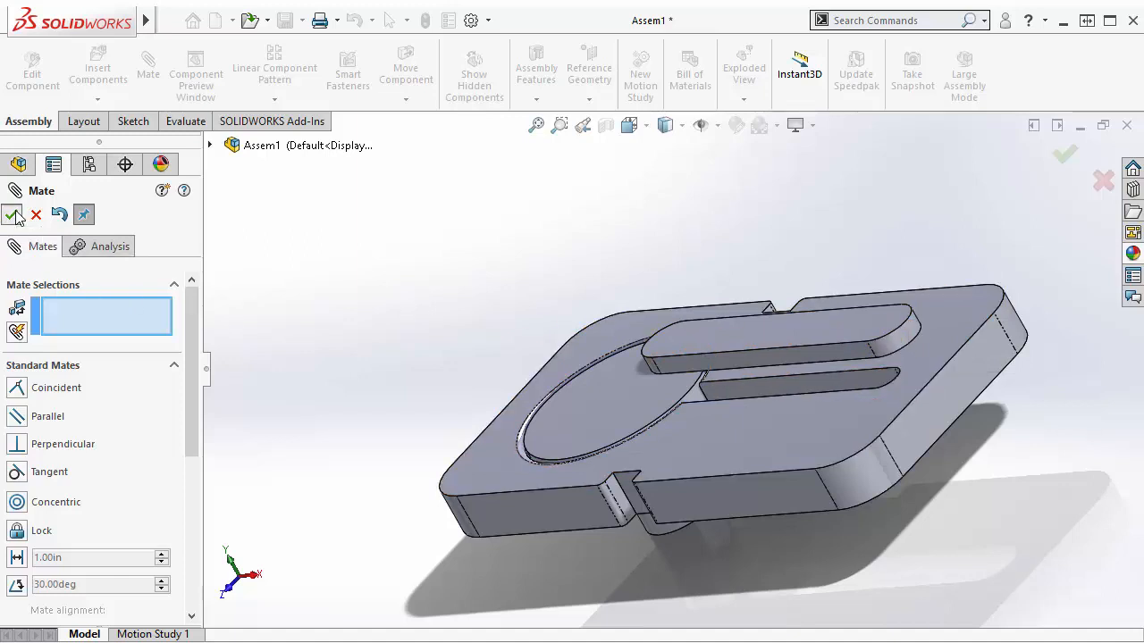
Step: Swing the arm about the wheel's hole until its flanged peg clears the block's back edge, and clear the selection
{"action": "left_click_drag", "start_coordinate": [887, 336], "coordinate": [902, 197]}
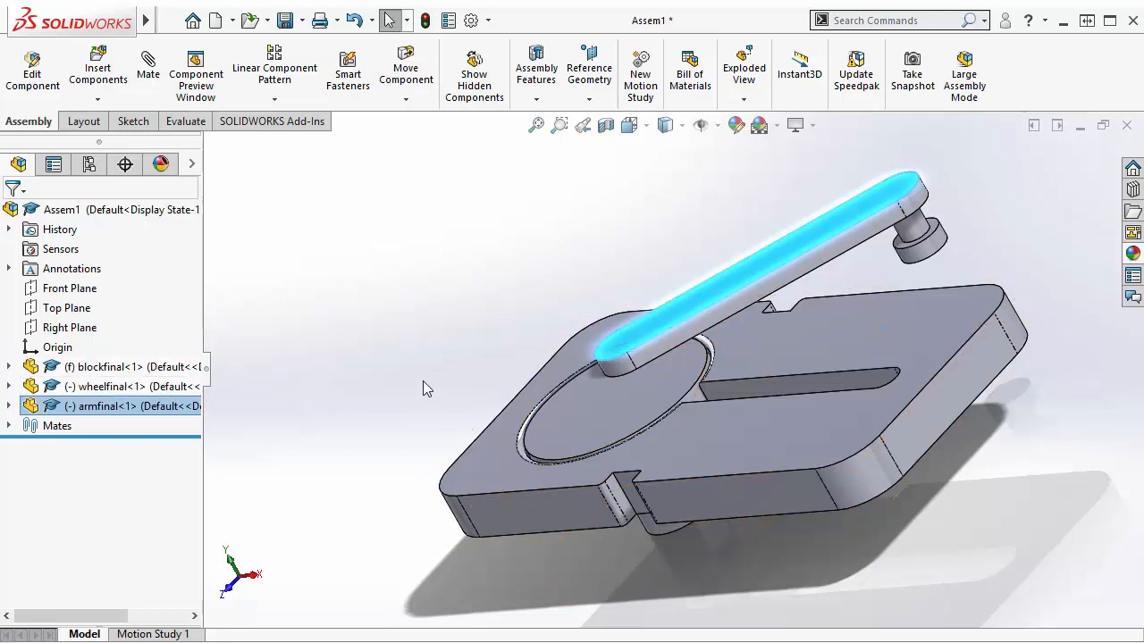
{"action": "left_click", "coordinate": [231, 340]}
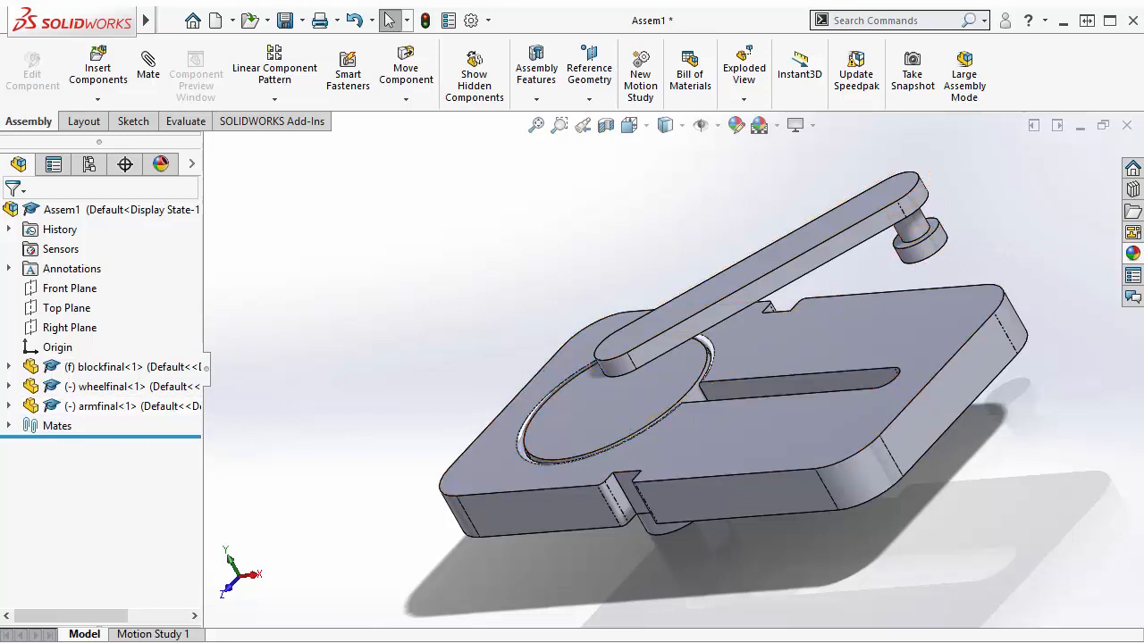
Step: List blockfinal's features and select its Front Plane to examine how it runs along the slot relative to the arm
{"action": "left_click", "coordinate": [9, 366]}
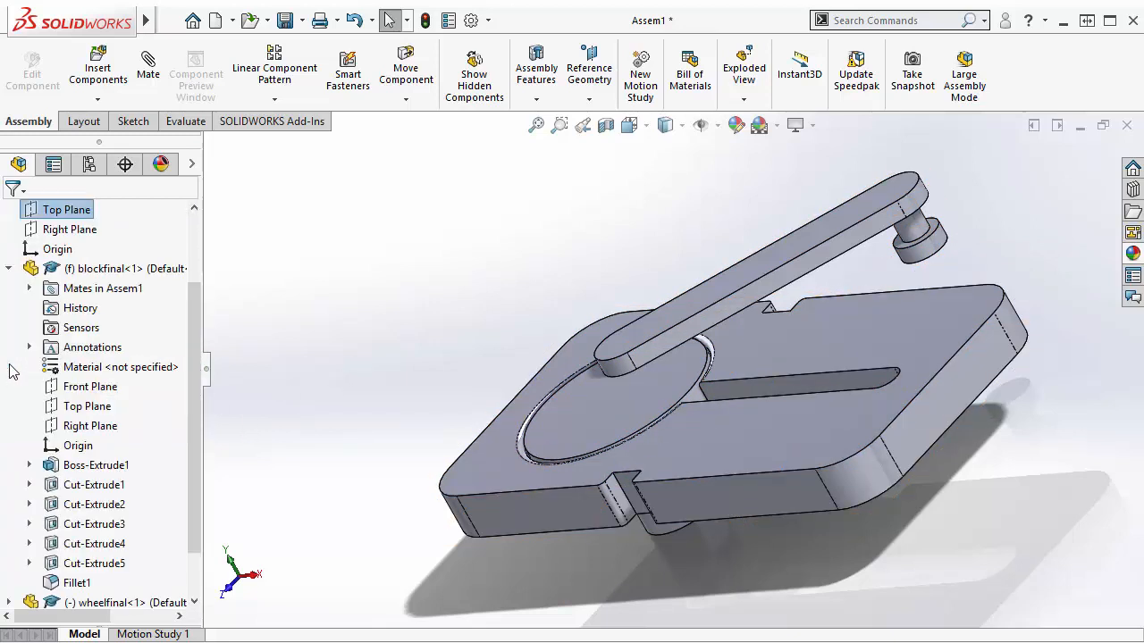
{"action": "left_click", "coordinate": [84, 386]}
{"action": "middle_click_drag", "start_coordinate": [480, 287], "coordinate": [706, 425]}
{"action": "middle_click_drag", "start_coordinate": [758, 465], "coordinate": [813, 496]}
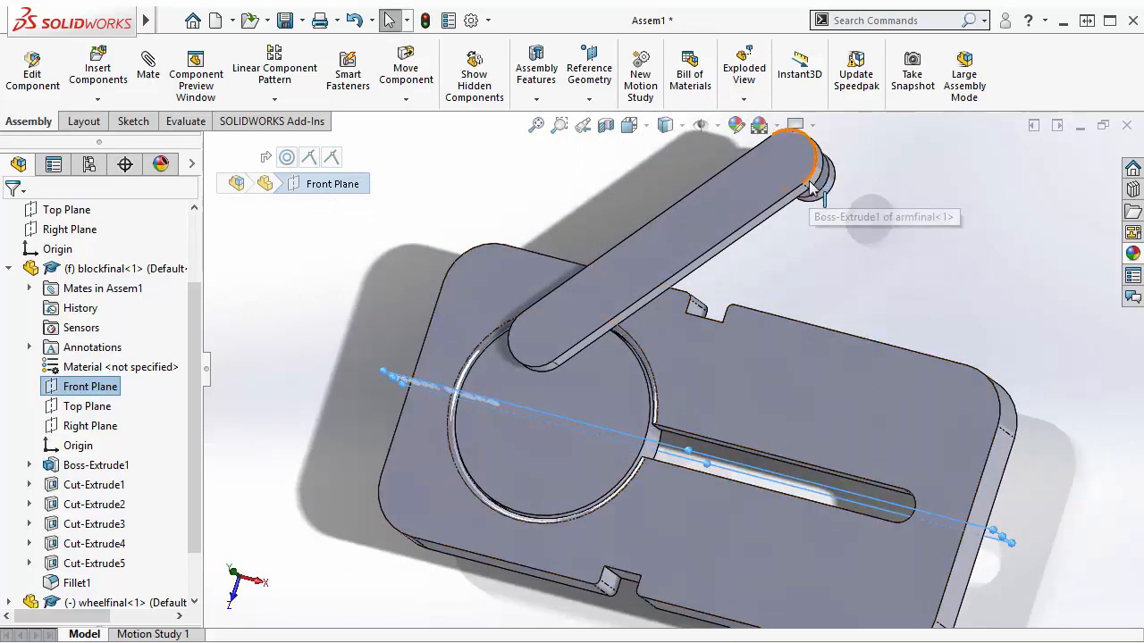
{"action": "middle_click_drag", "start_coordinate": [899, 283], "coordinate": [871, 298]}
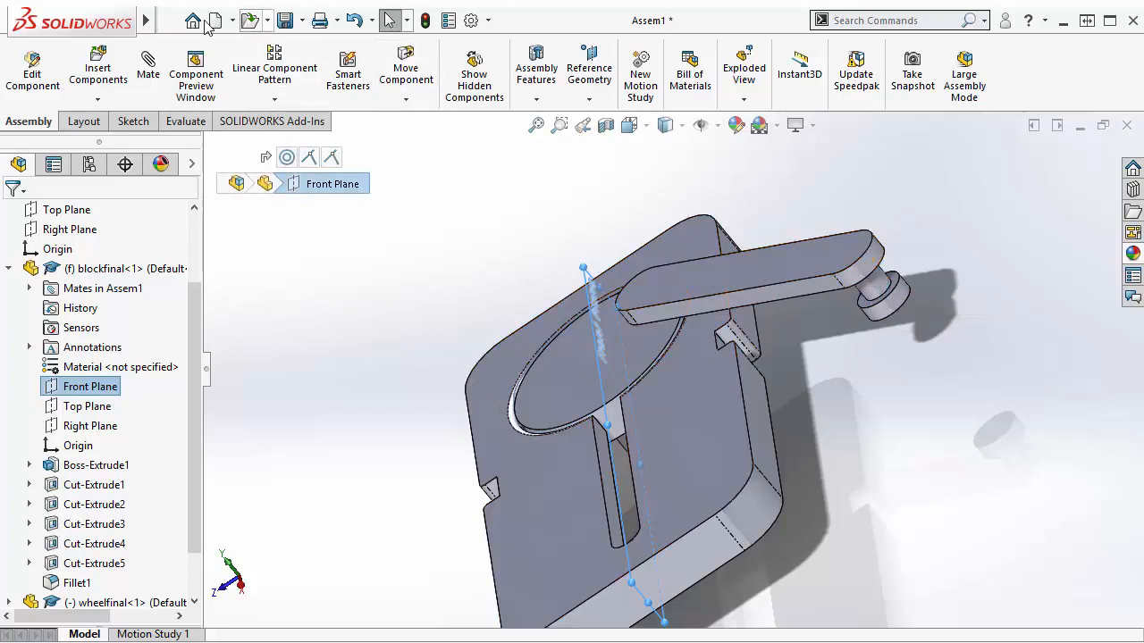
Step: Switch to the armfinal.SLDPRT part window and examine the flanged peg beneath the end of the arm
{"action": "mouse_move", "coordinate": [148, 19]}
{"action": "left_click", "coordinate": [373, 24]}
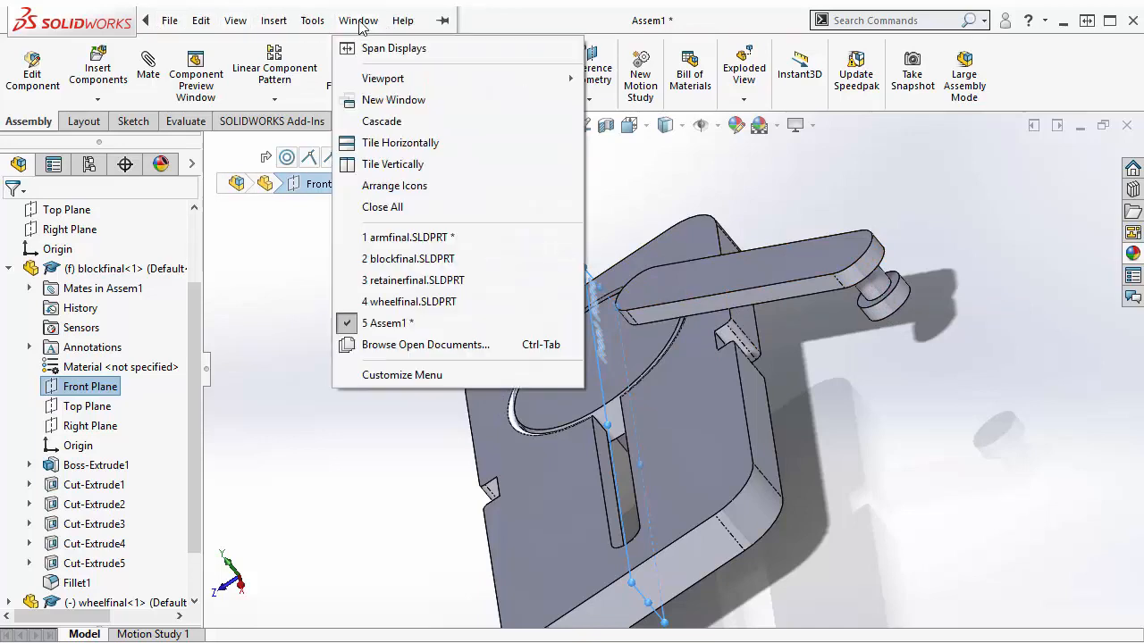
{"action": "left_click", "coordinate": [396, 239]}
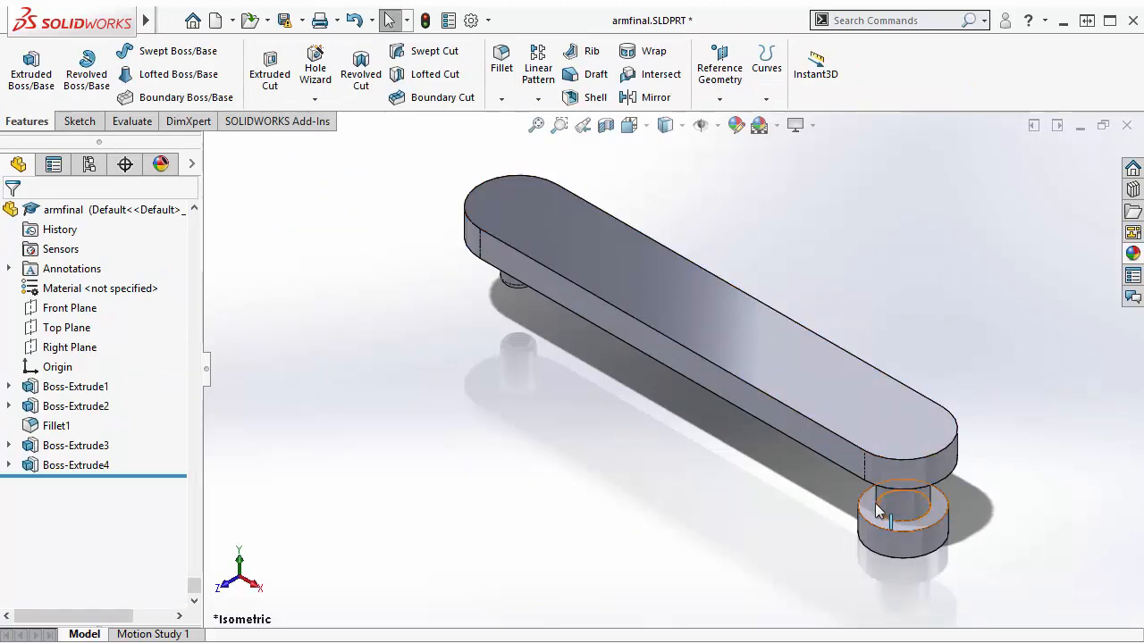
{"action": "middle_click_drag", "start_coordinate": [945, 483], "coordinate": [974, 483]}
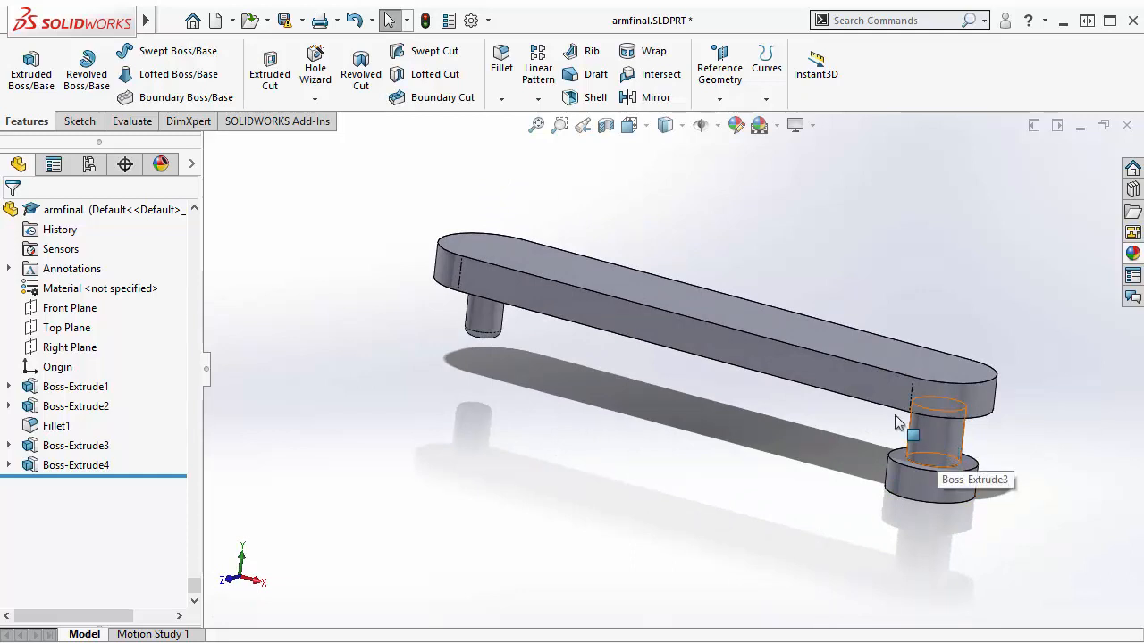
{"action": "mouse_move", "coordinate": [124, 28]}
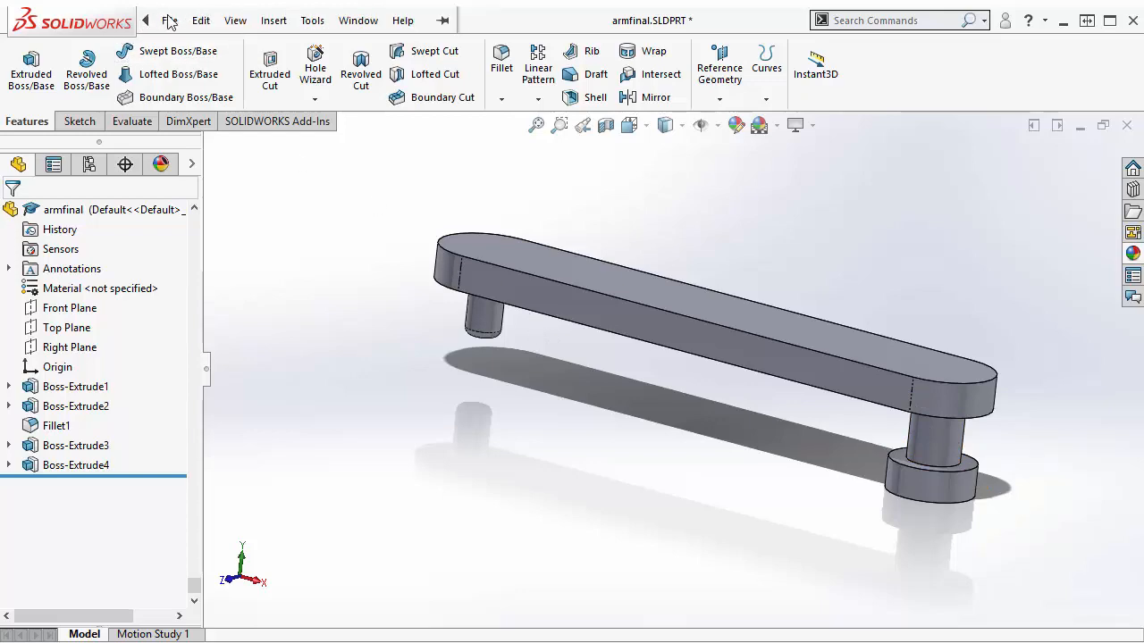
Step: Create a reference axis through the cylindrical face of the arm's flanged peg shaft
{"action": "left_click", "coordinate": [235, 20]}
{"action": "mouse_move", "coordinate": [331, 251]}
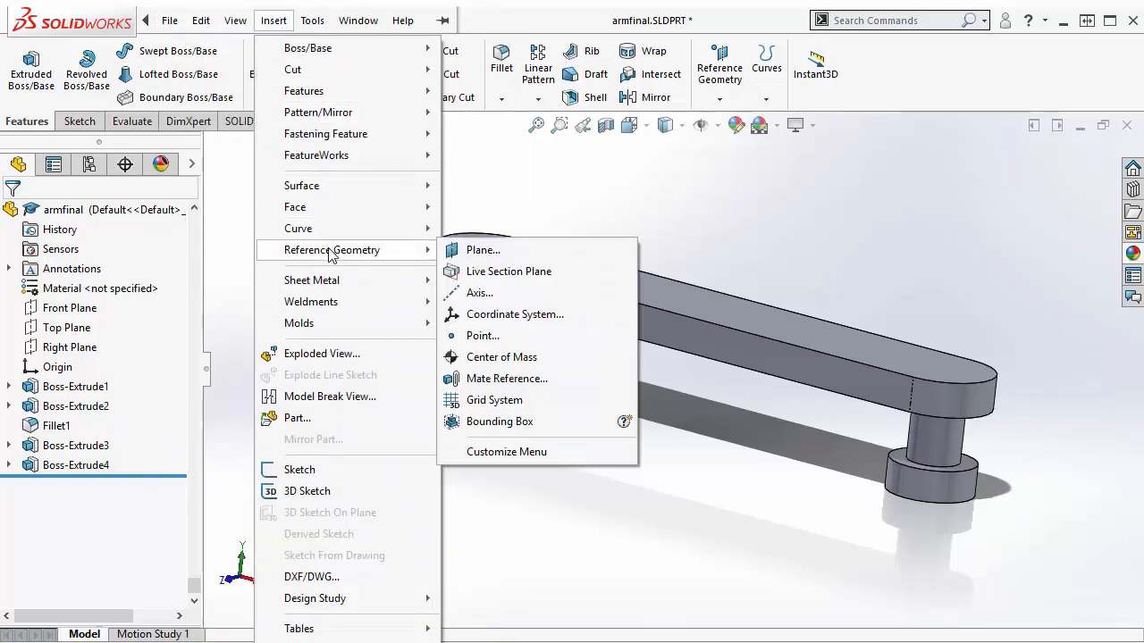
{"action": "left_click", "coordinate": [488, 297]}
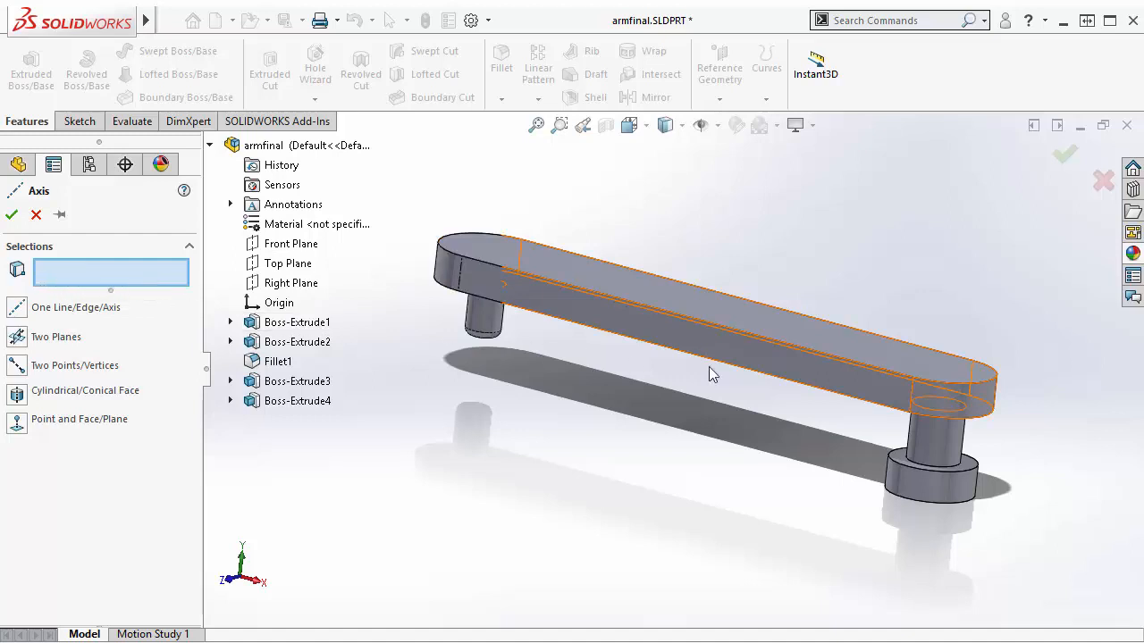
{"action": "left_click", "coordinate": [944, 451]}
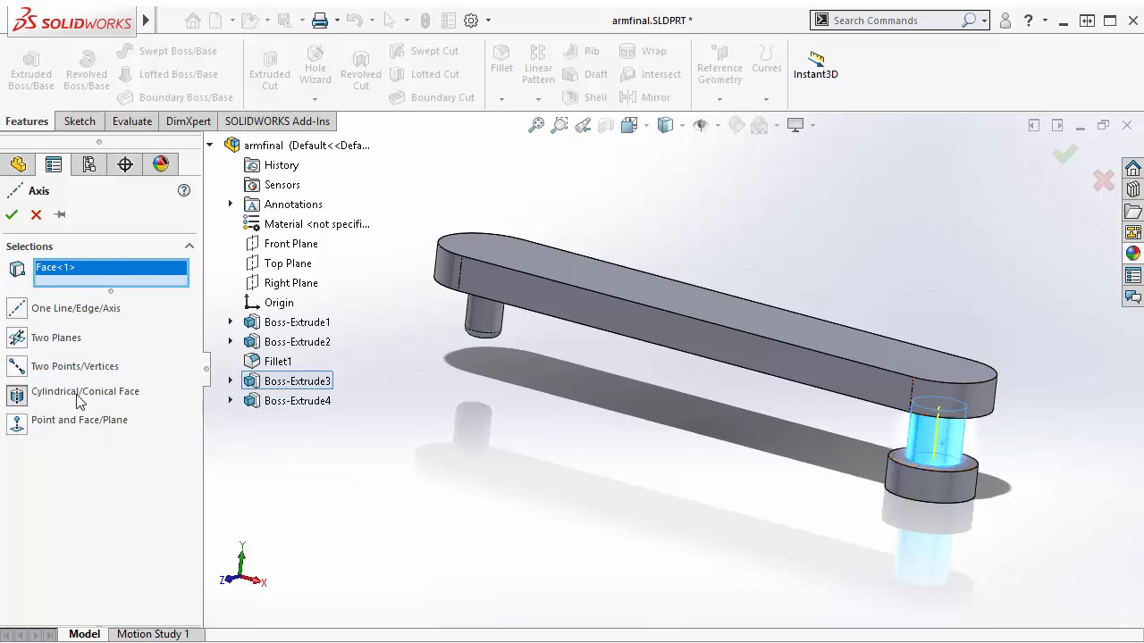
{"action": "left_click", "coordinate": [13, 217]}
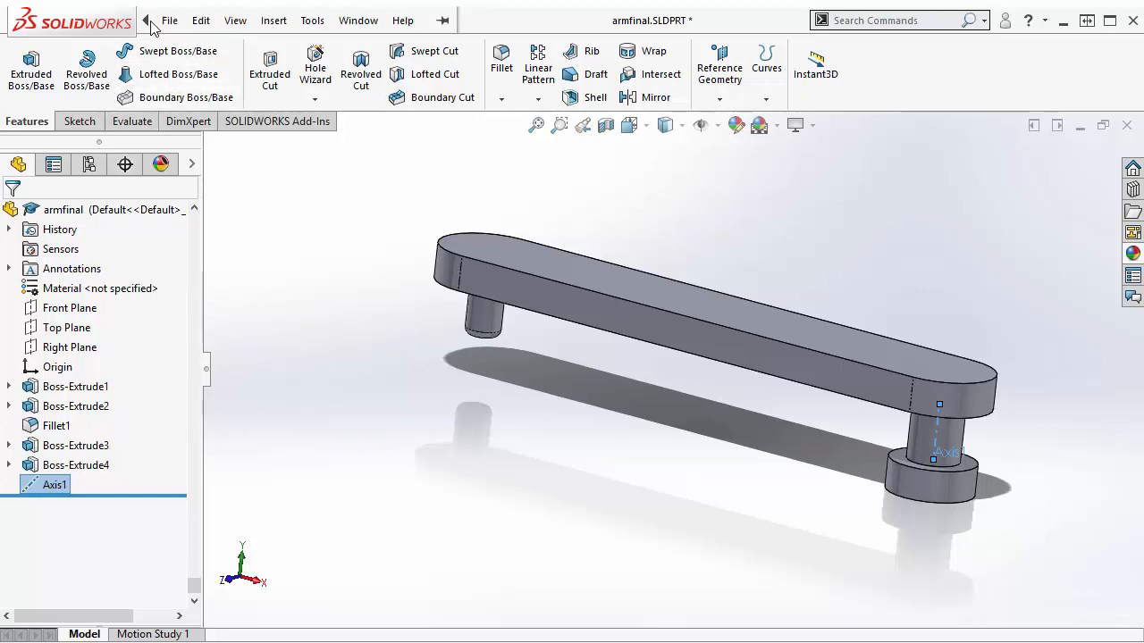
Step: Switch back to the Assem1 window and rebuild the assembly with the changed arm part
{"action": "left_click", "coordinate": [169, 20]}
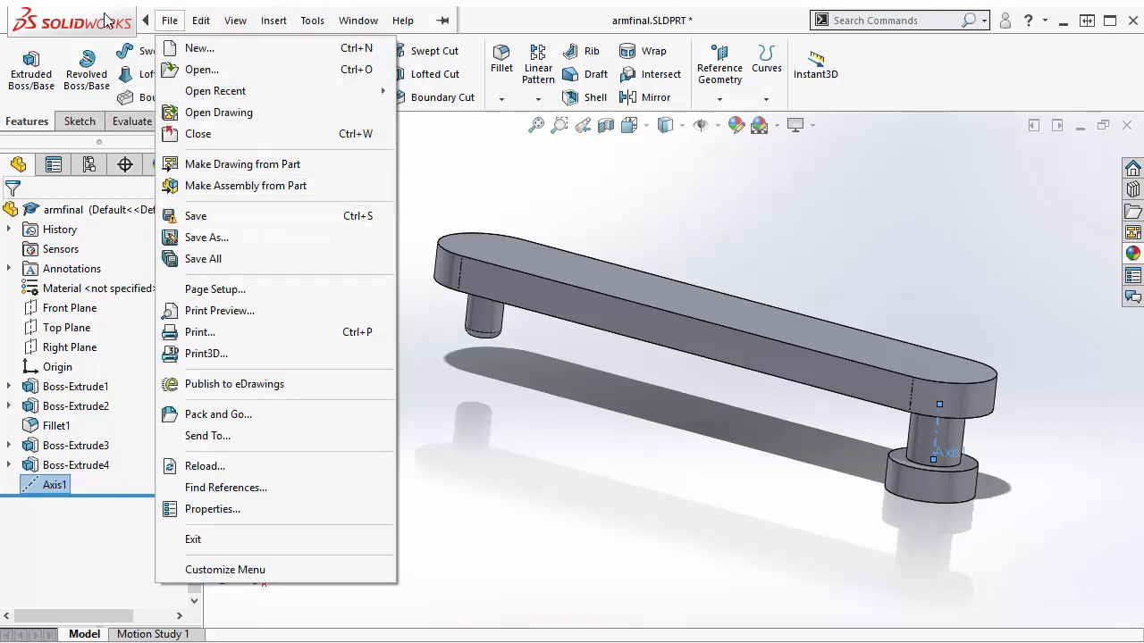
{"action": "left_click", "coordinate": [129, 28]}
{"action": "left_click", "coordinate": [363, 20]}
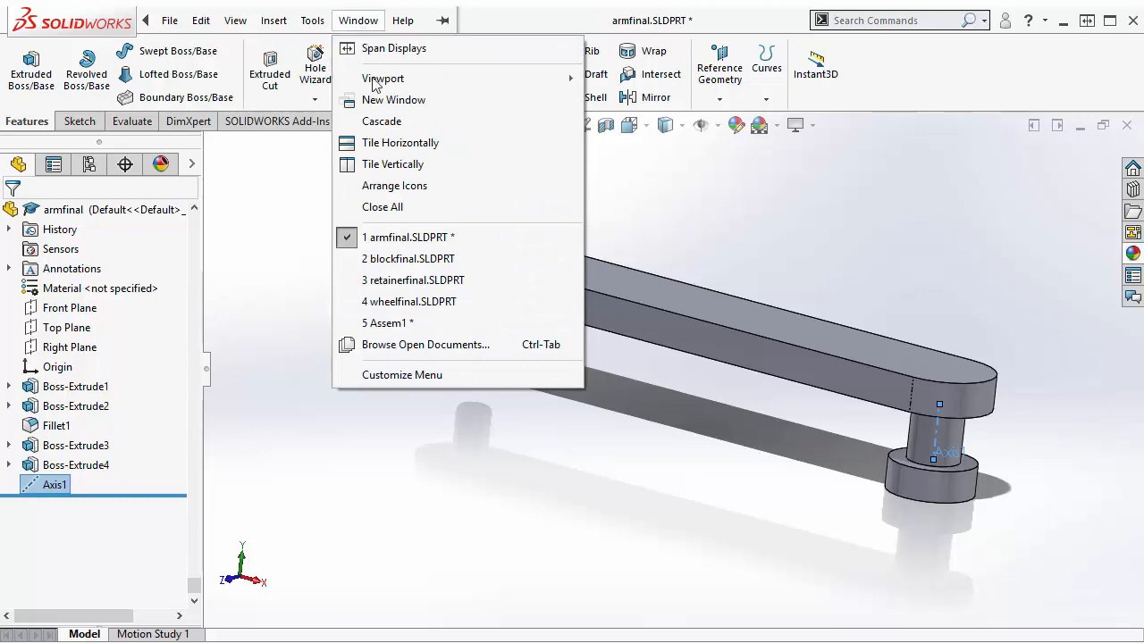
{"action": "left_click", "coordinate": [399, 323]}
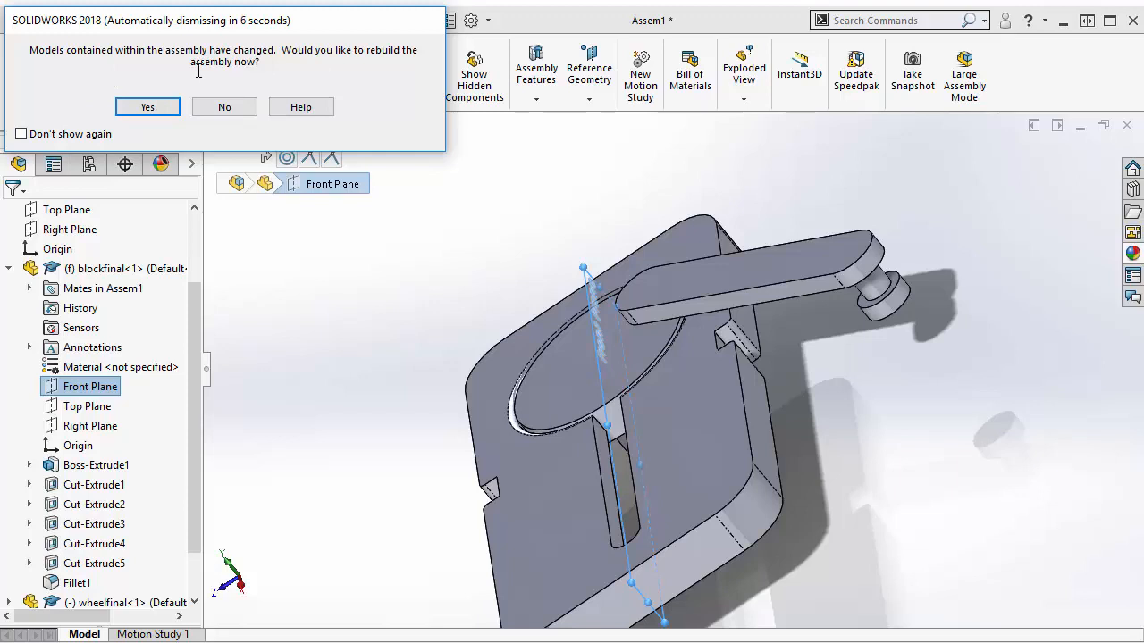
{"action": "left_click", "coordinate": [148, 114]}
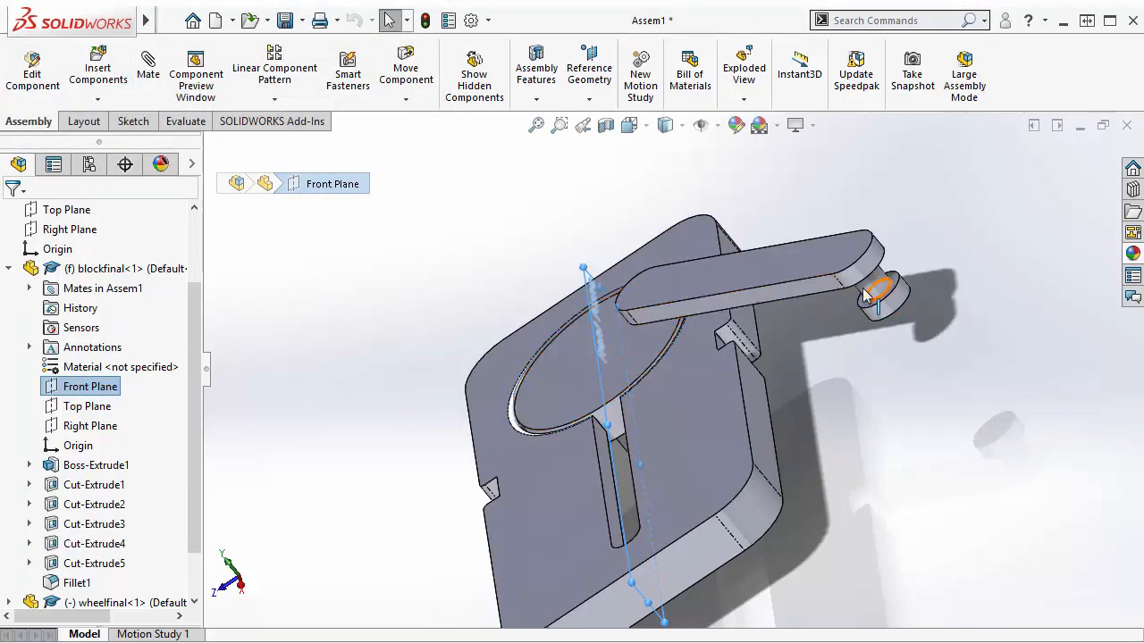
Step: Add a coincident mate between blockfinal's Front Plane and armfinal's Axis1 so the flanged peg runs along the slot
{"action": "middle_click_drag", "start_coordinate": [614, 415], "coordinate": [674, 322]}
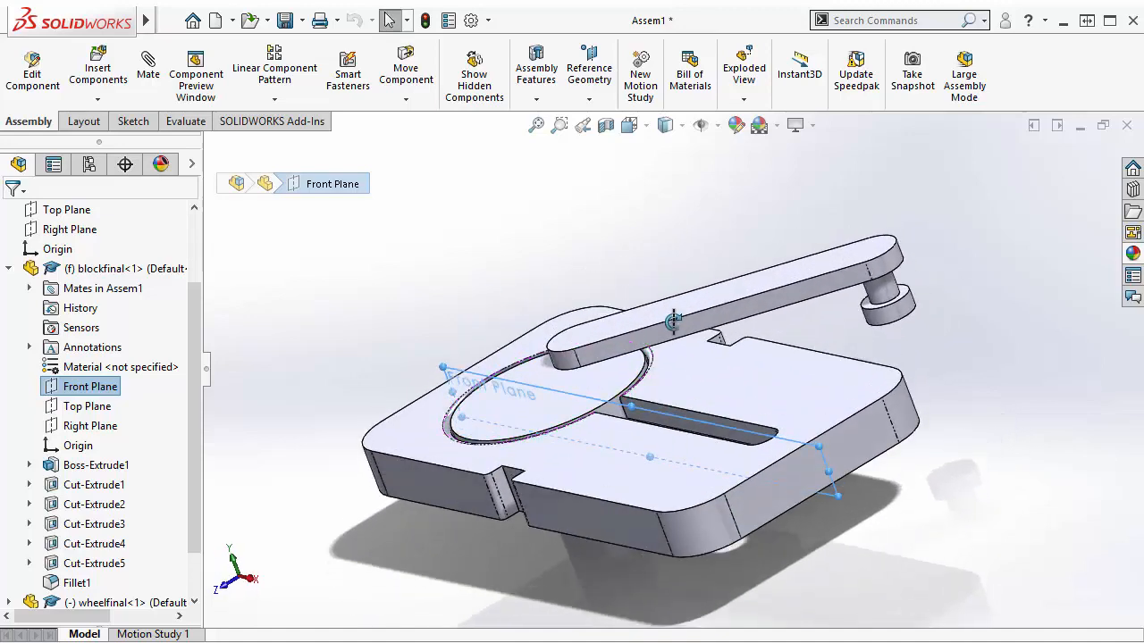
{"action": "left_click", "coordinate": [945, 318]}
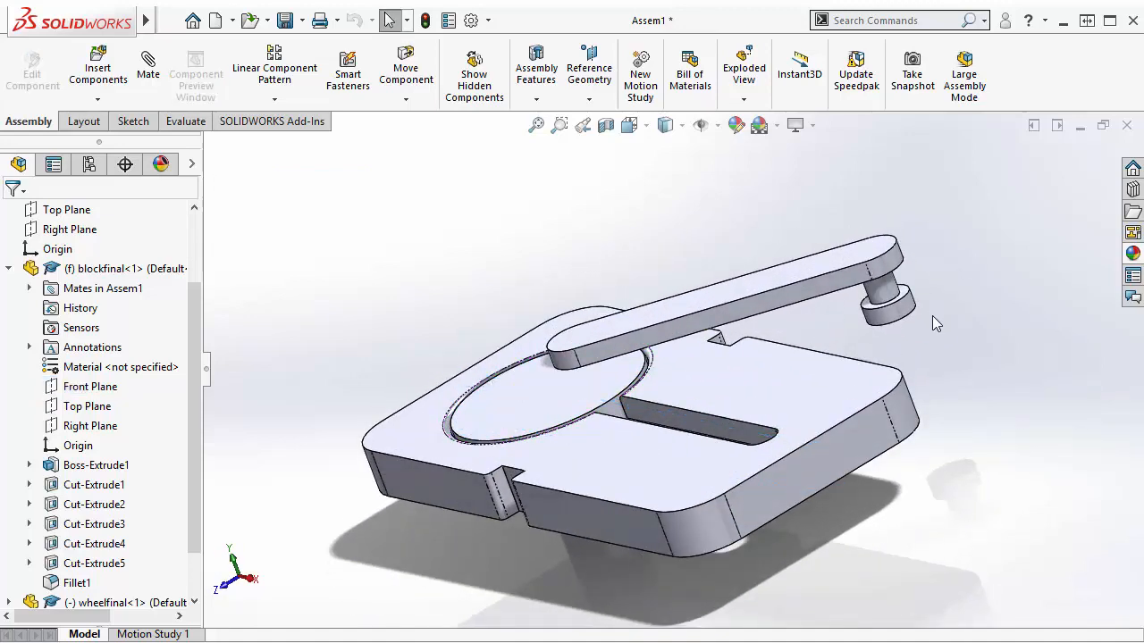
{"action": "left_click", "coordinate": [159, 75]}
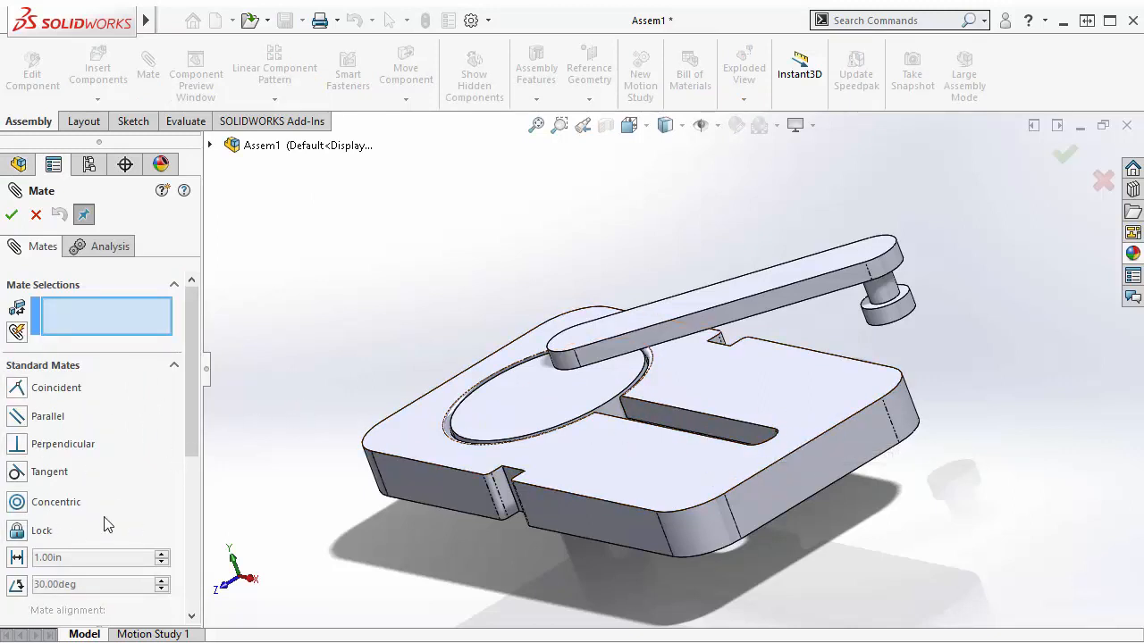
{"action": "left_click", "coordinate": [210, 145]}
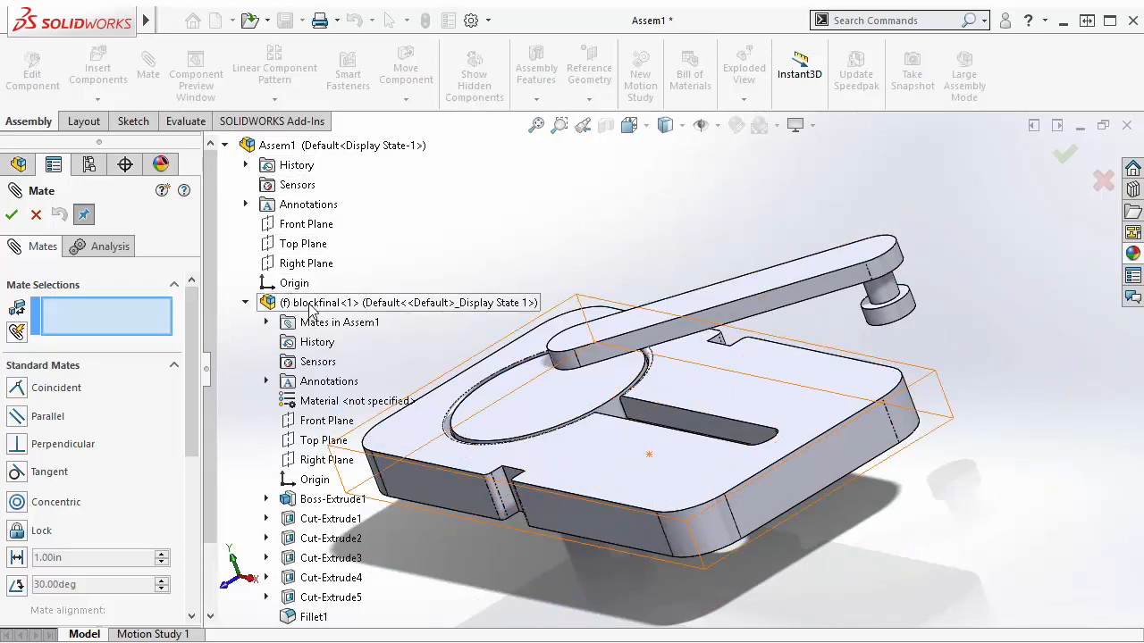
{"action": "left_click", "coordinate": [313, 423]}
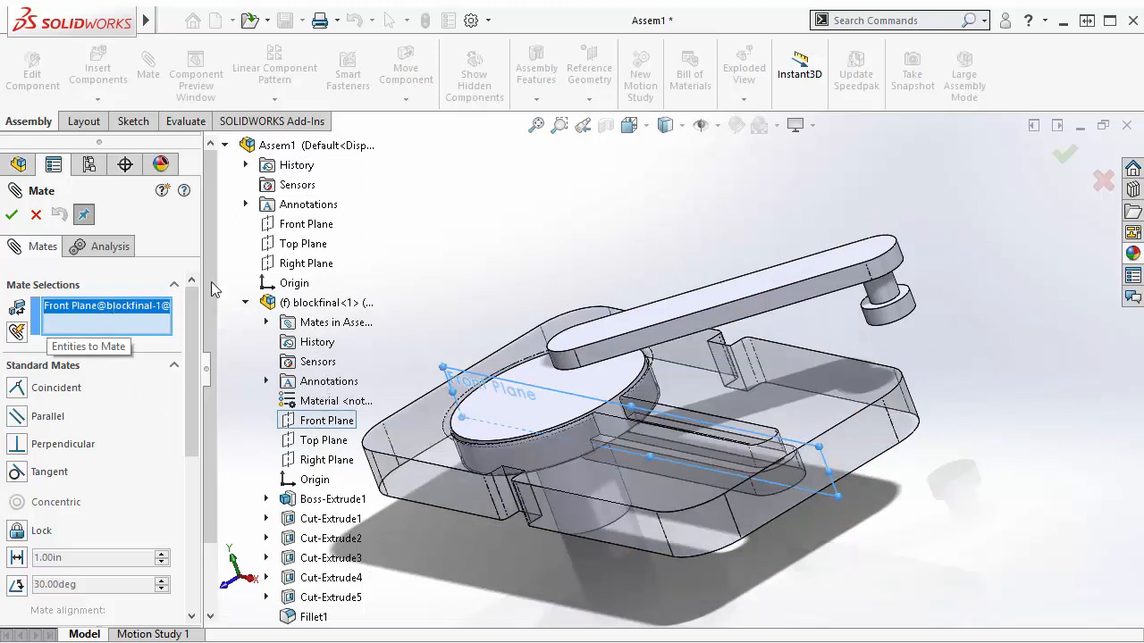
{"action": "left_click", "coordinate": [245, 304]}
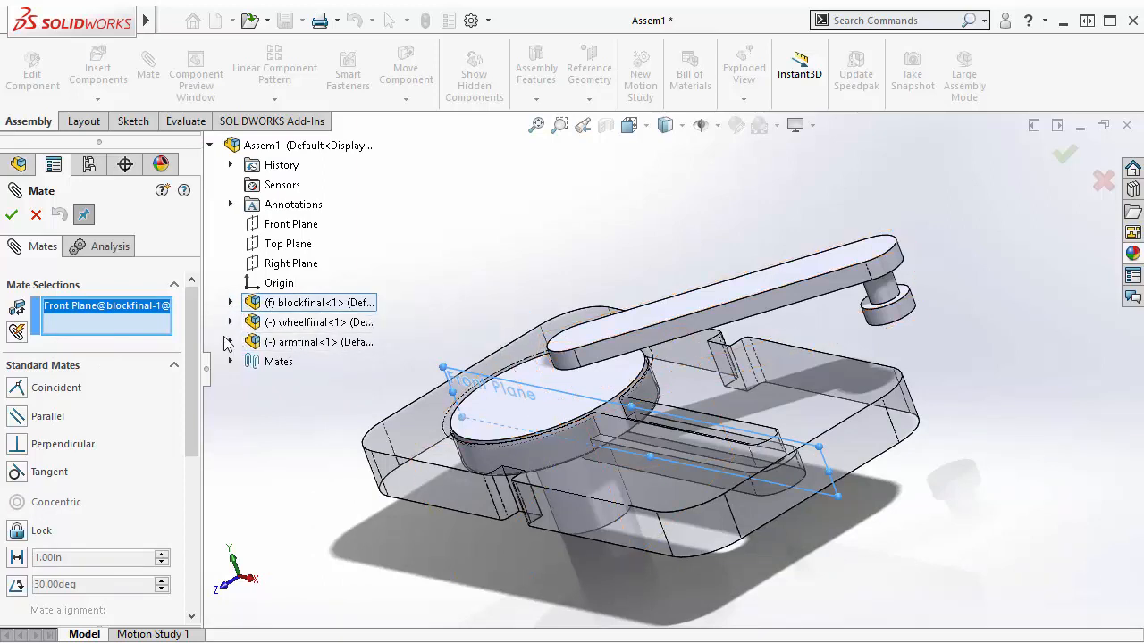
{"action": "left_click", "coordinate": [231, 342]}
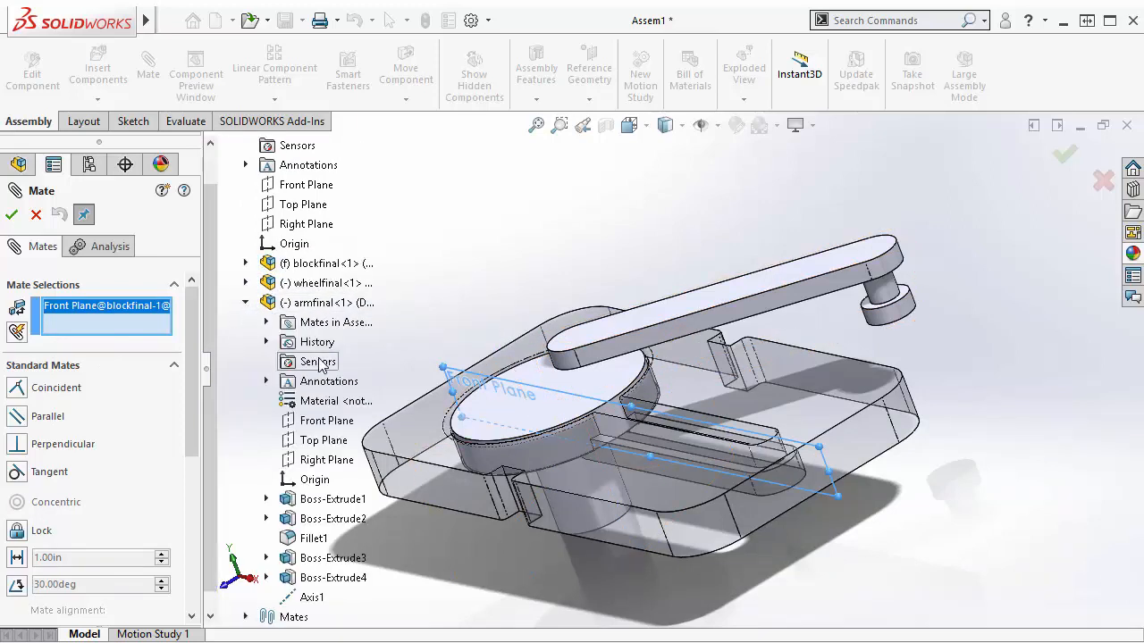
{"action": "scroll", "coordinate": [318, 363], "scroll_direction": "down", "scroll_amount": 1}
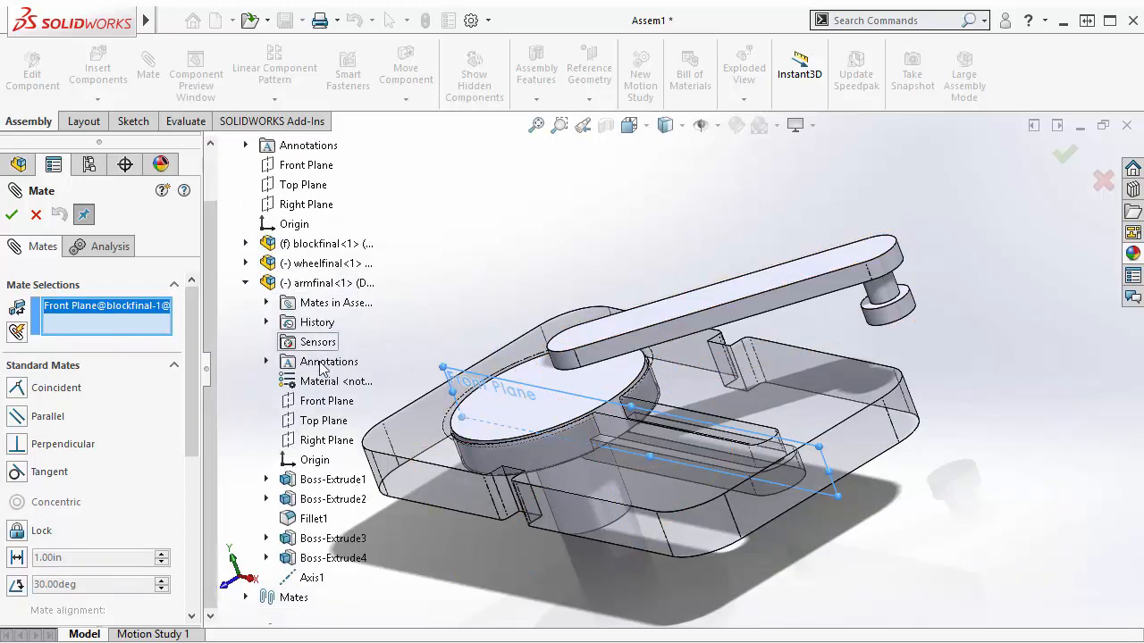
{"action": "left_click", "coordinate": [311, 579]}
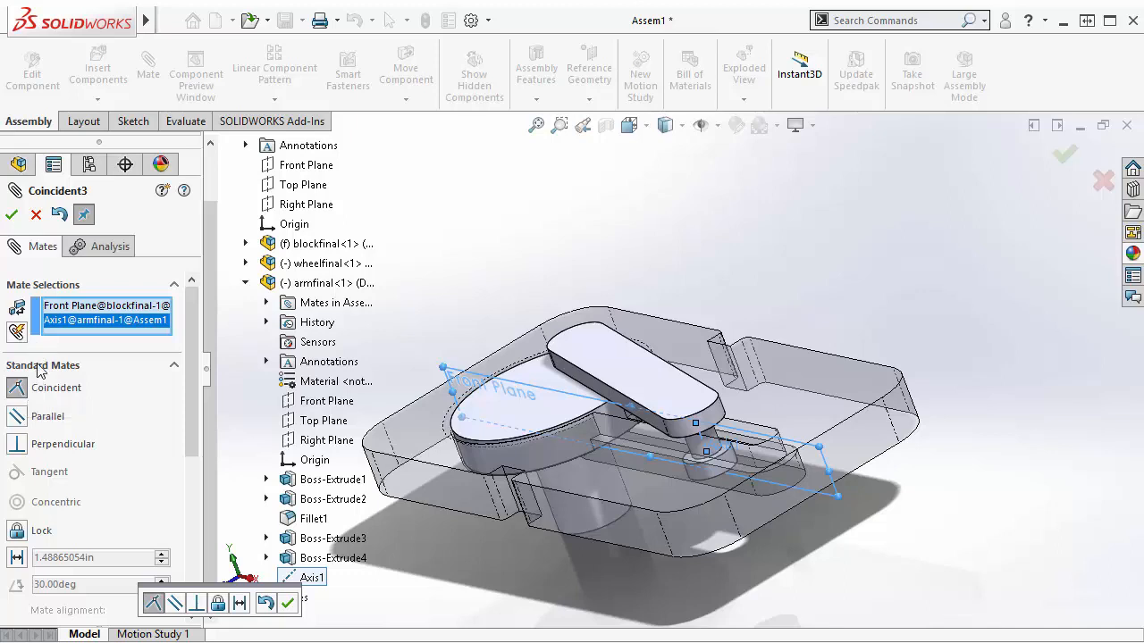
{"action": "left_click", "coordinate": [12, 215]}
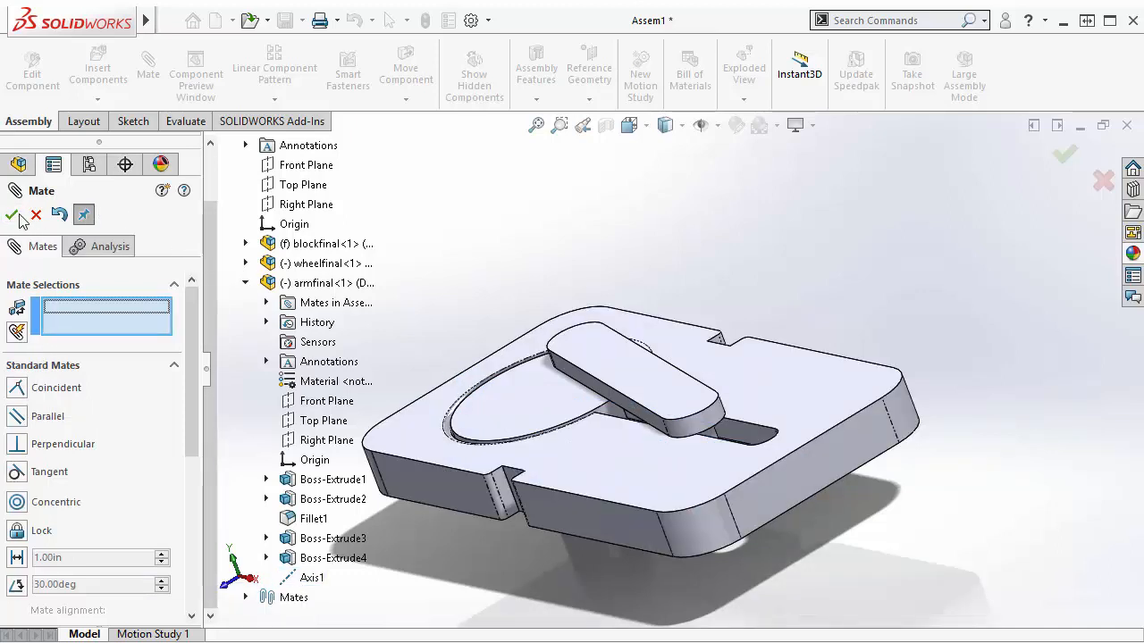
{"action": "left_click", "coordinate": [11, 215]}
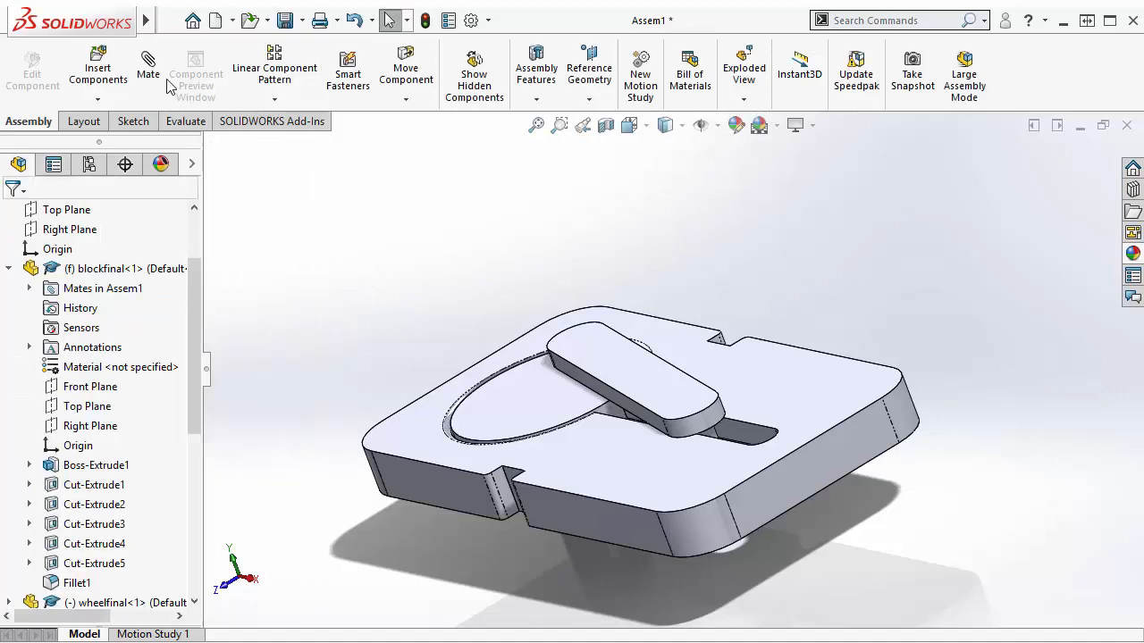
Step: Insert the retainerfinal part and place it freely above the far side of the block
{"action": "left_click", "coordinate": [118, 64]}
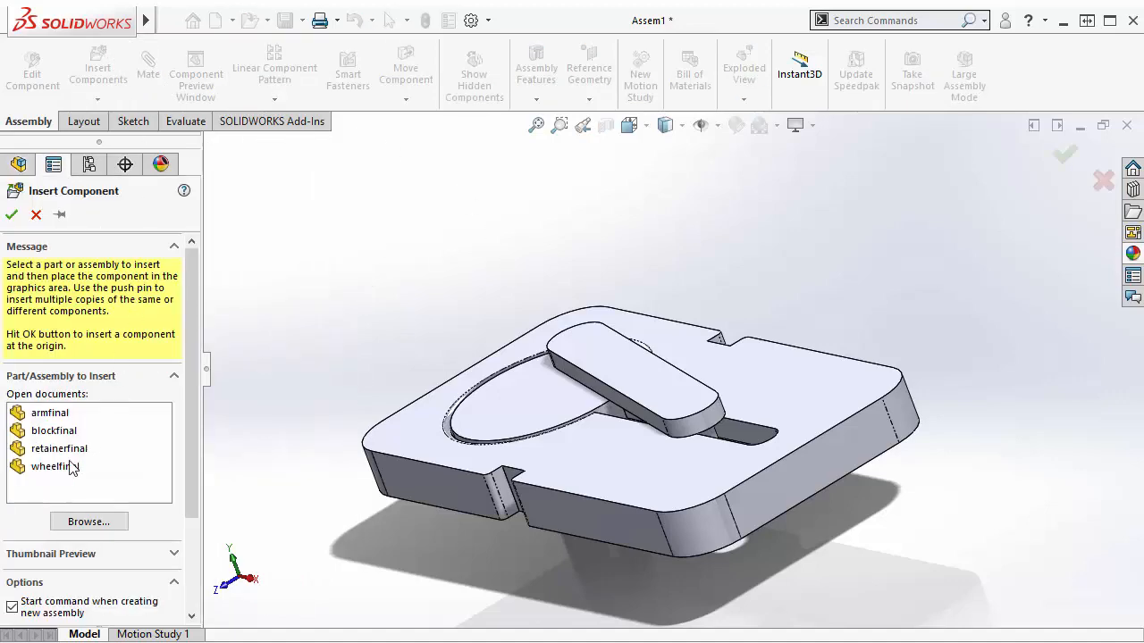
{"action": "left_click", "coordinate": [69, 455]}
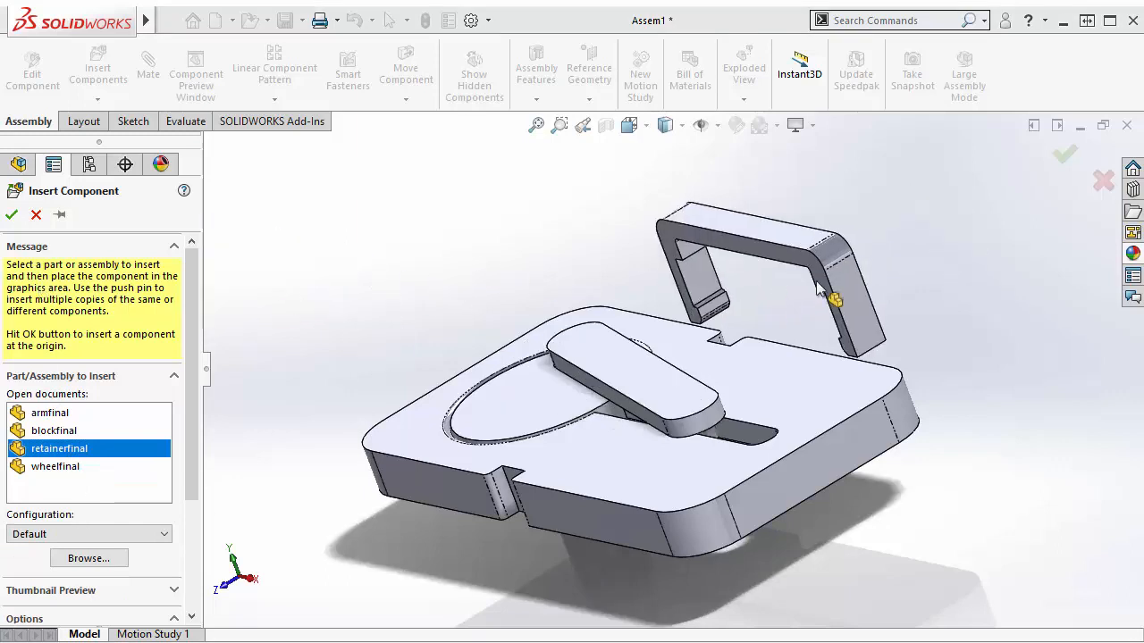
{"action": "left_click", "coordinate": [798, 272]}
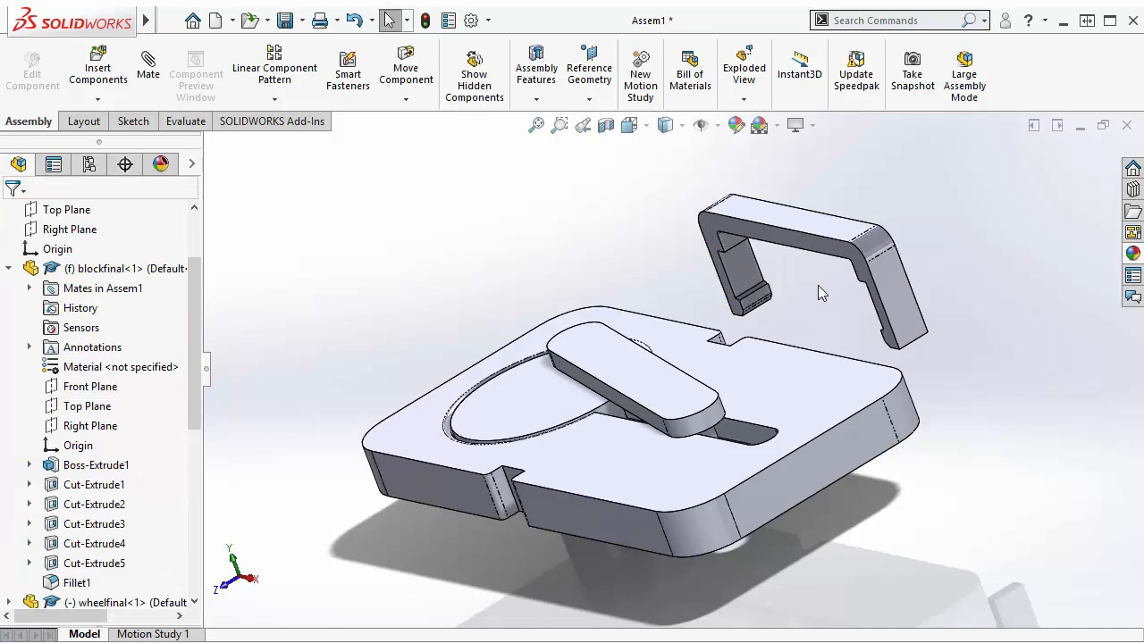
Step: Add a coincident mate between the downward-facing inner step face of the retainer's leg and the block's top face
{"action": "middle_click_drag", "start_coordinate": [837, 298], "coordinate": [741, 307]}
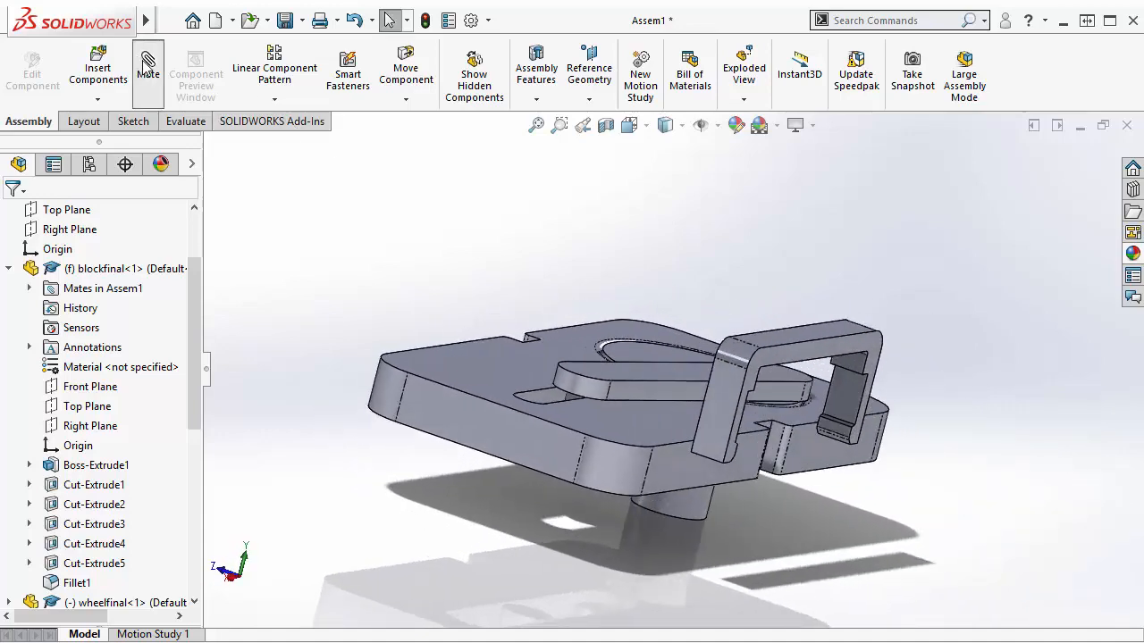
{"action": "middle_click_drag", "start_coordinate": [789, 349], "coordinate": [753, 307]}
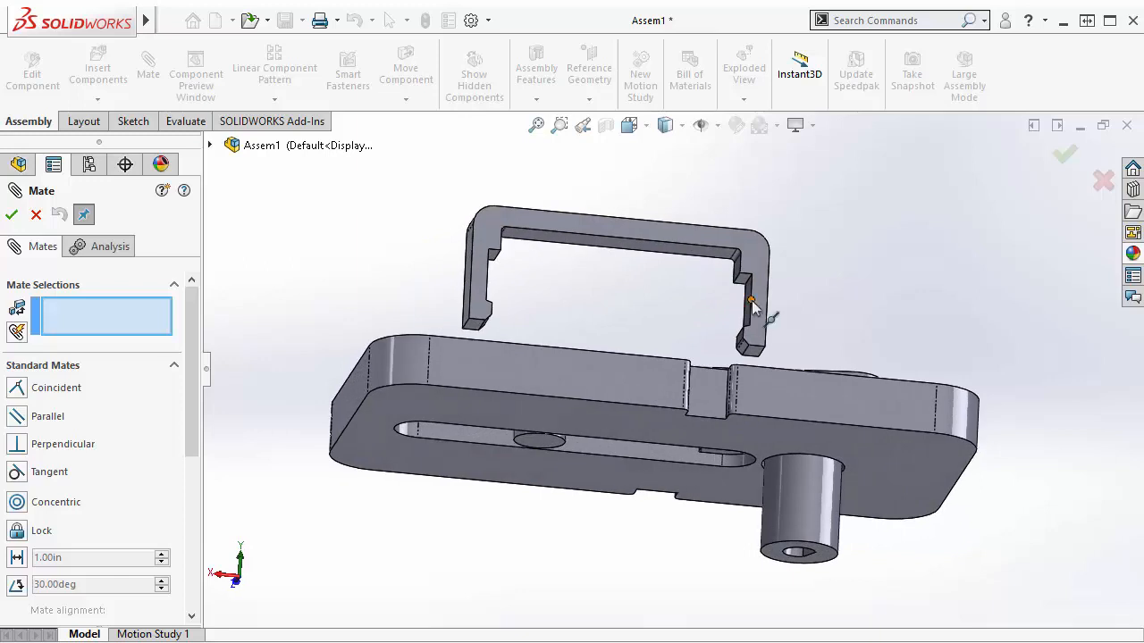
{"action": "scroll", "coordinate": [741, 277], "scroll_direction": "up", "scroll_amount": 2}
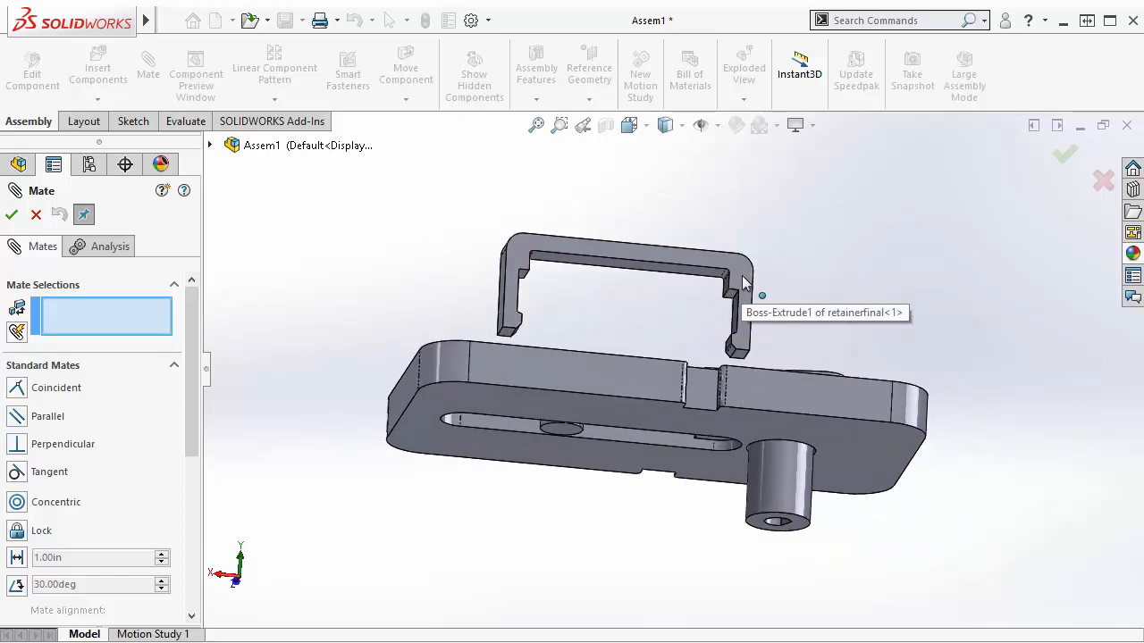
{"action": "scroll", "coordinate": [670, 370], "scroll_direction": "down", "scroll_amount": 6}
{"action": "scroll", "coordinate": [605, 466], "scroll_direction": "down", "scroll_amount": 3}
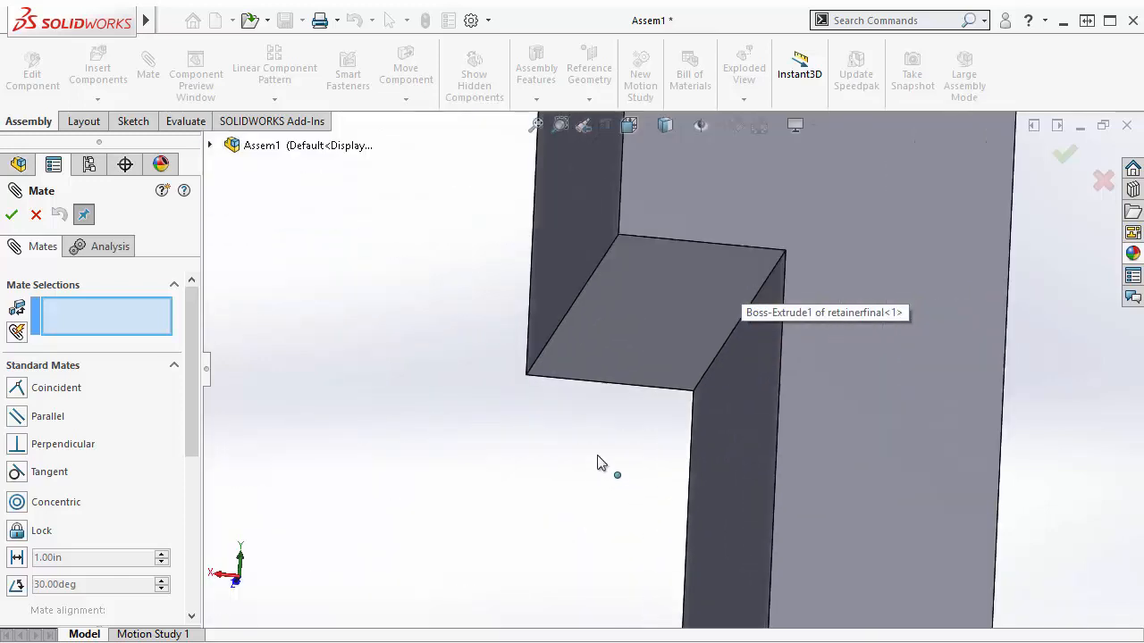
{"action": "left_click", "coordinate": [638, 347]}
{"action": "scroll", "coordinate": [638, 358], "scroll_direction": "up", "scroll_amount": 10}
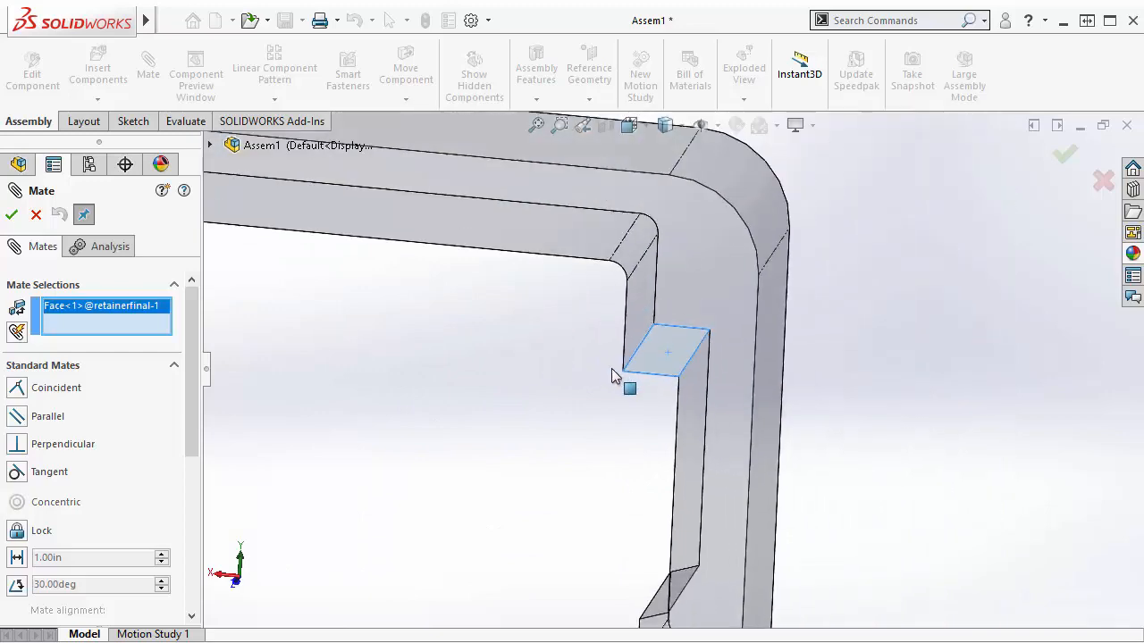
{"action": "middle_click_drag", "start_coordinate": [690, 474], "coordinate": [679, 514]}
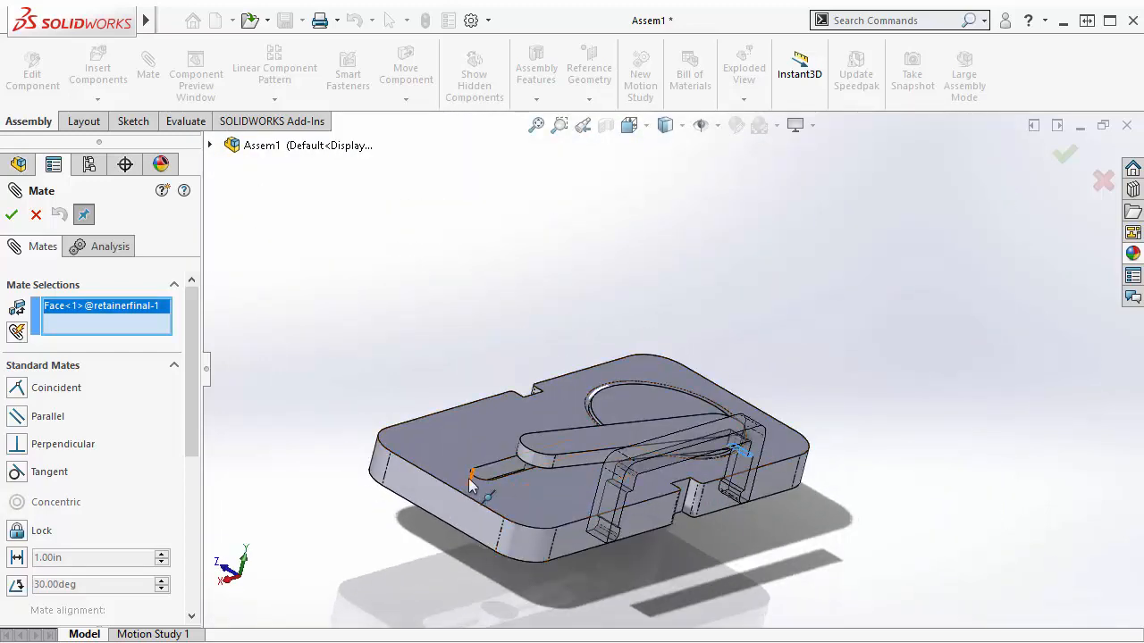
{"action": "left_click", "coordinate": [426, 442]}
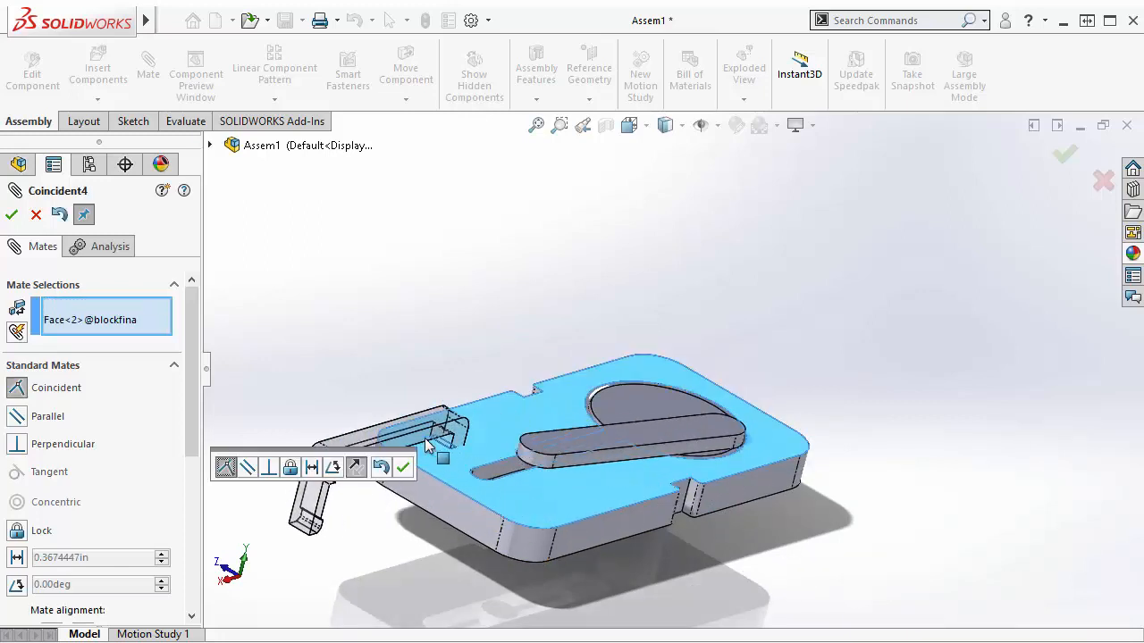
{"action": "left_click", "coordinate": [12, 216]}
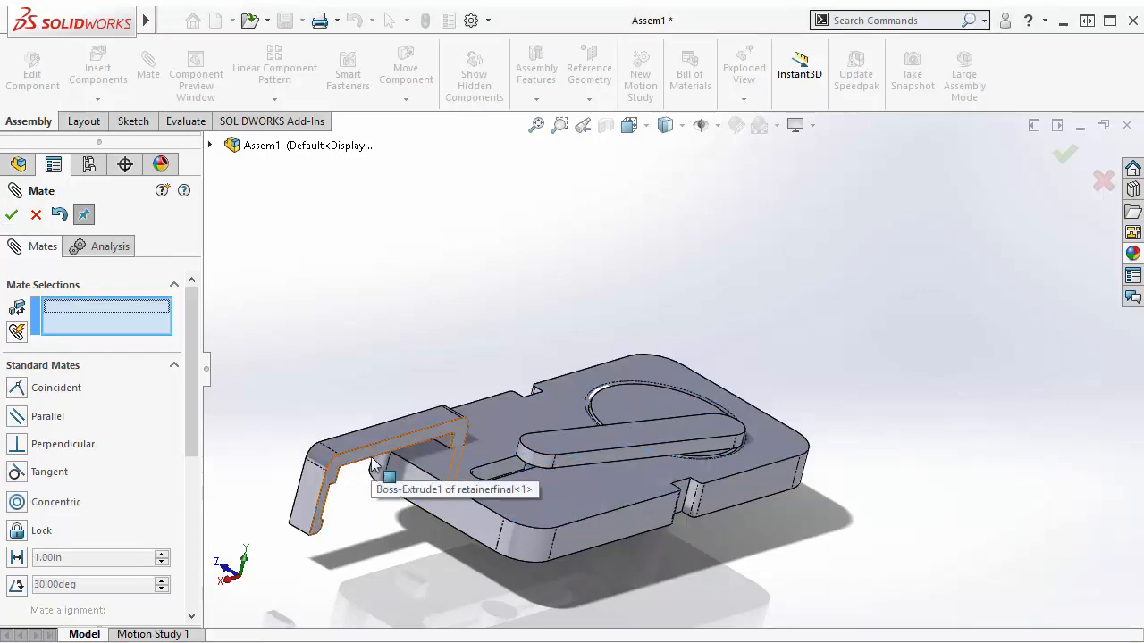
Step: Add a coincident mate between the retainer's flat side face and the matching side wall of the block's edge notch
{"action": "middle_click_drag", "start_coordinate": [309, 429], "coordinate": [260, 417]}
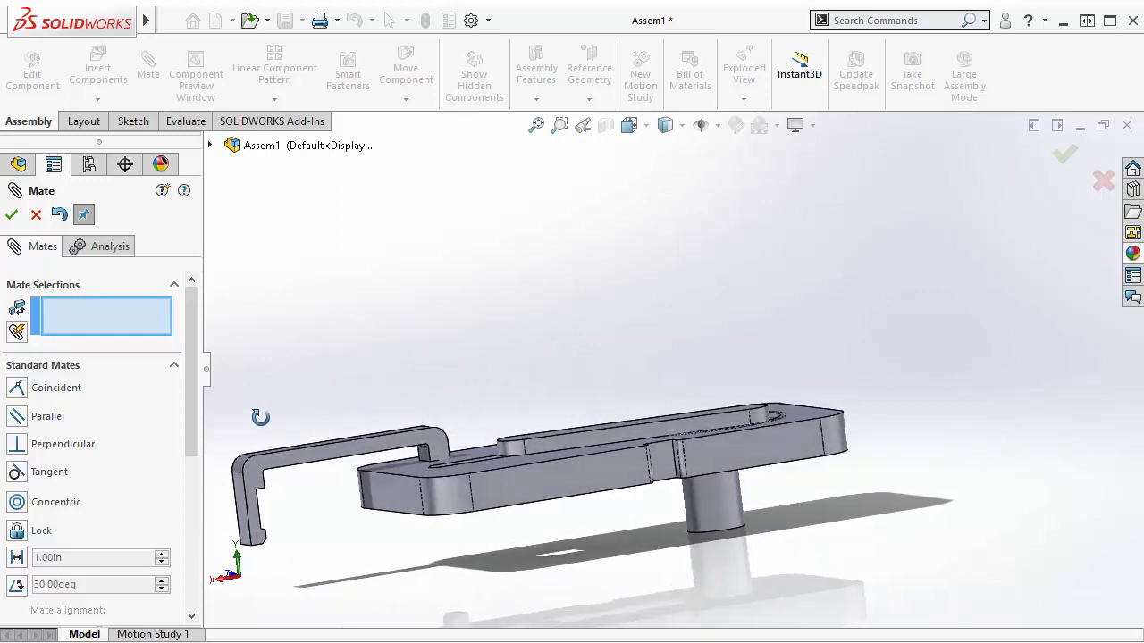
{"action": "left_click", "coordinate": [260, 481]}
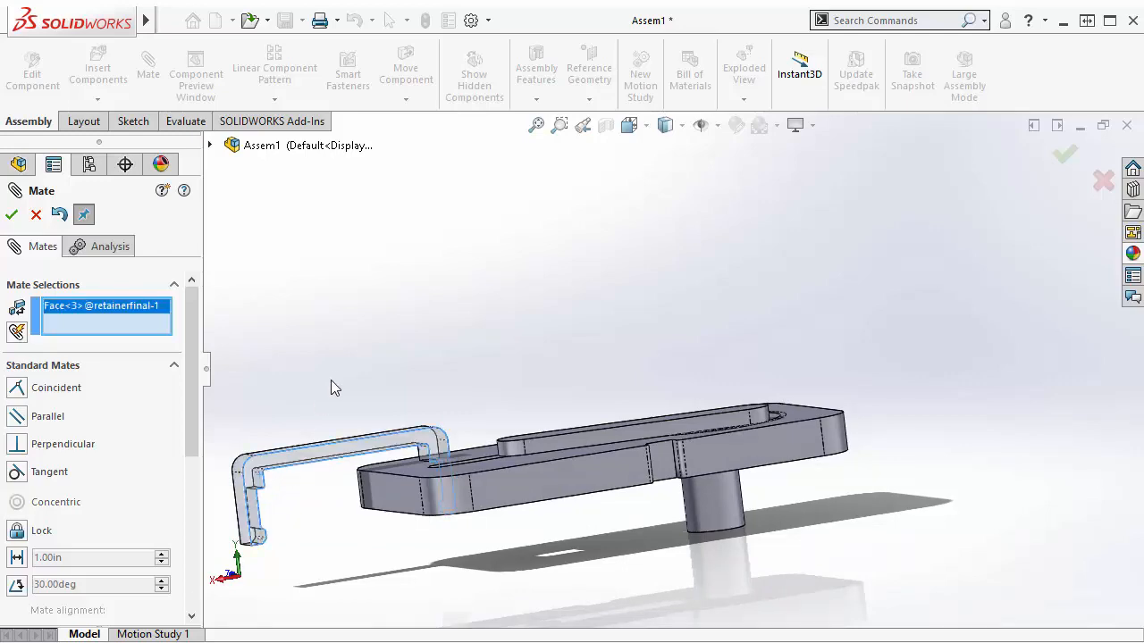
{"action": "middle_click_drag", "start_coordinate": [347, 374], "coordinate": [613, 518]}
{"action": "scroll", "coordinate": [597, 498], "scroll_direction": "up", "scroll_amount": 3}
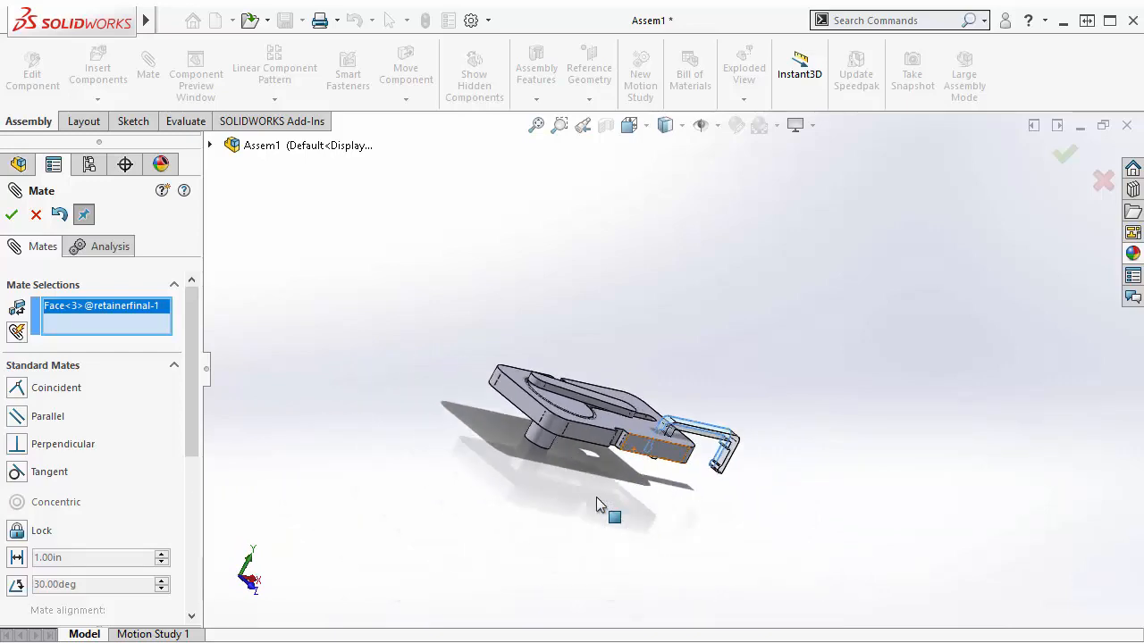
{"action": "scroll", "coordinate": [596, 497], "scroll_direction": "down", "scroll_amount": 5}
{"action": "scroll", "coordinate": [706, 335], "scroll_direction": "down", "scroll_amount": 5}
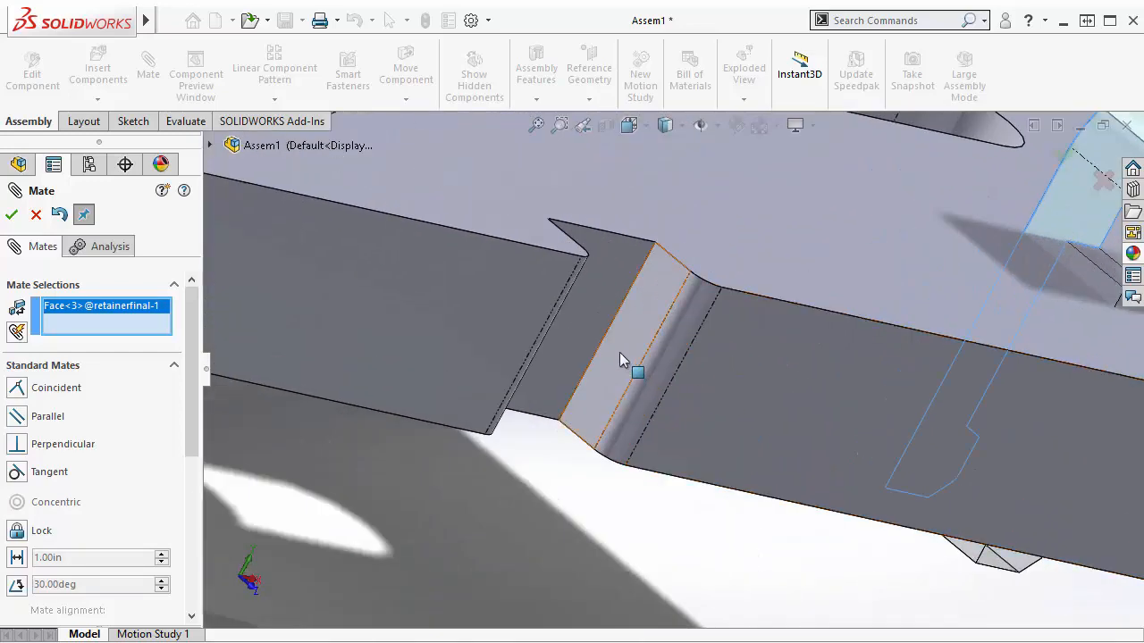
{"action": "left_click", "coordinate": [620, 352]}
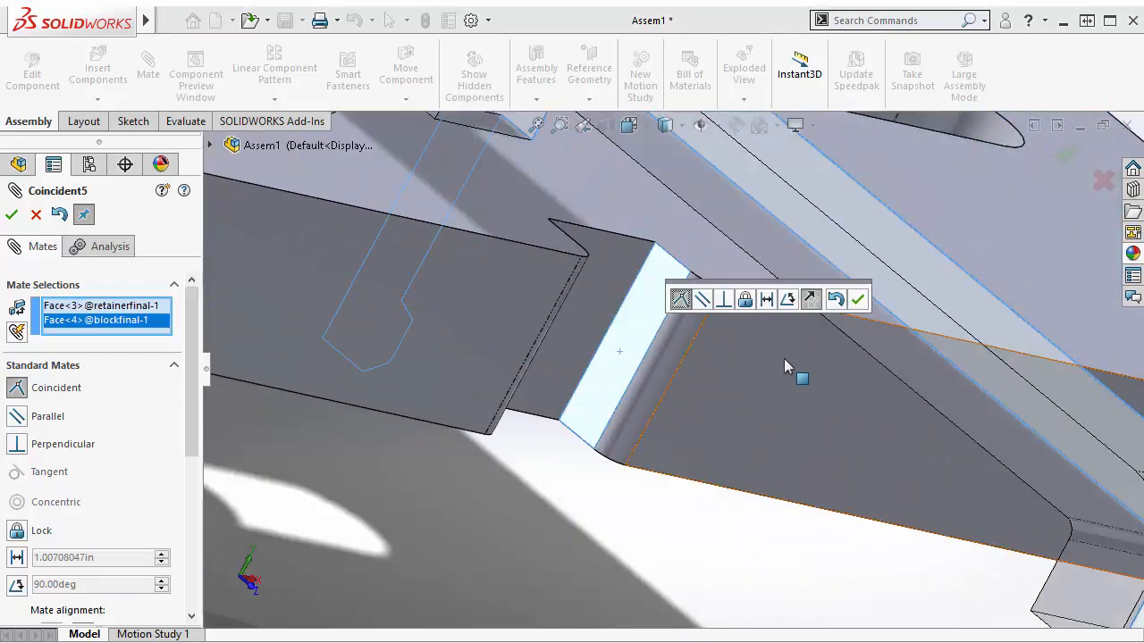
{"action": "scroll", "coordinate": [626, 366], "scroll_direction": "up", "scroll_amount": 5}
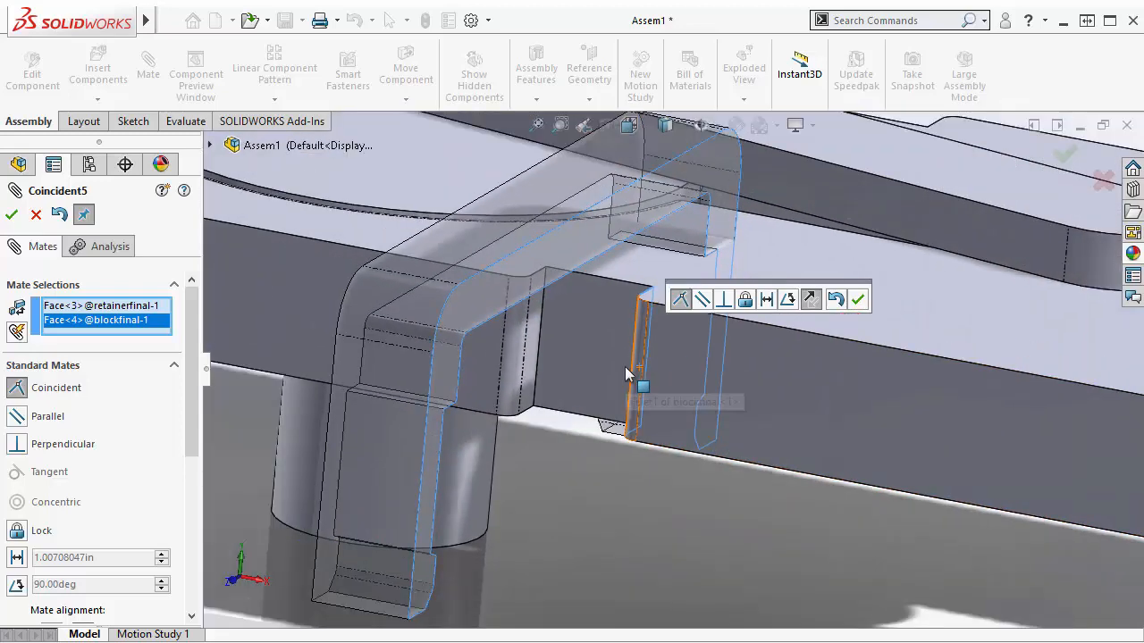
{"action": "mouse_move", "coordinate": [556, 390]}
{"action": "middle_mouse_down"}
{"action": "mouse_move", "coordinate": [582, 381]}
{"action": "mouse_move", "coordinate": [570, 380]}
{"action": "middle_mouse_up"}
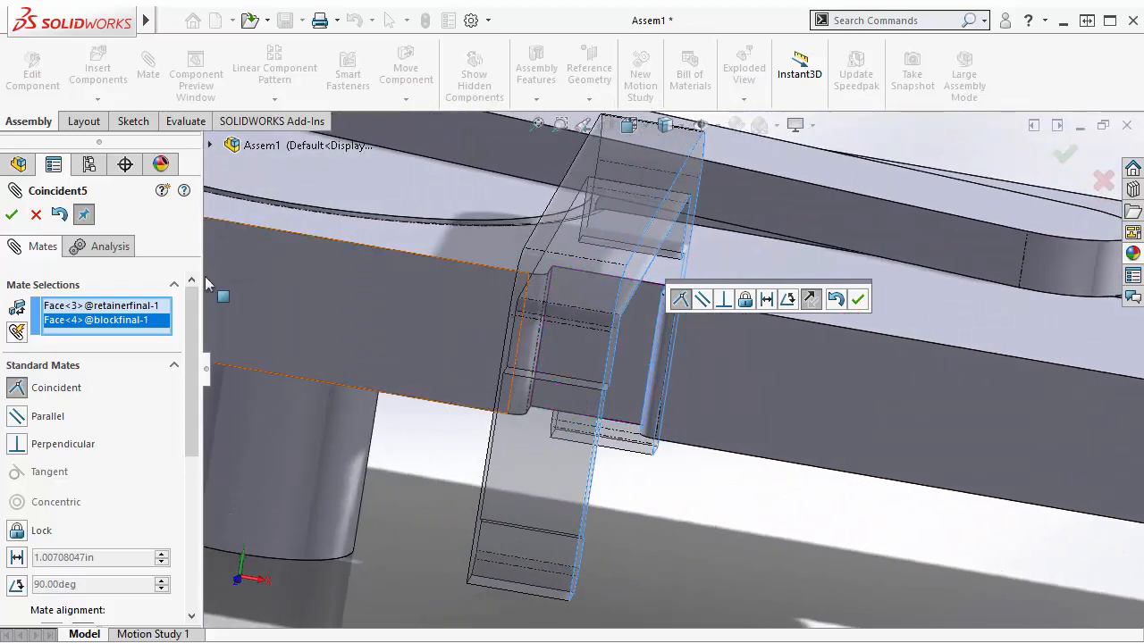
{"action": "left_click", "coordinate": [12, 215]}
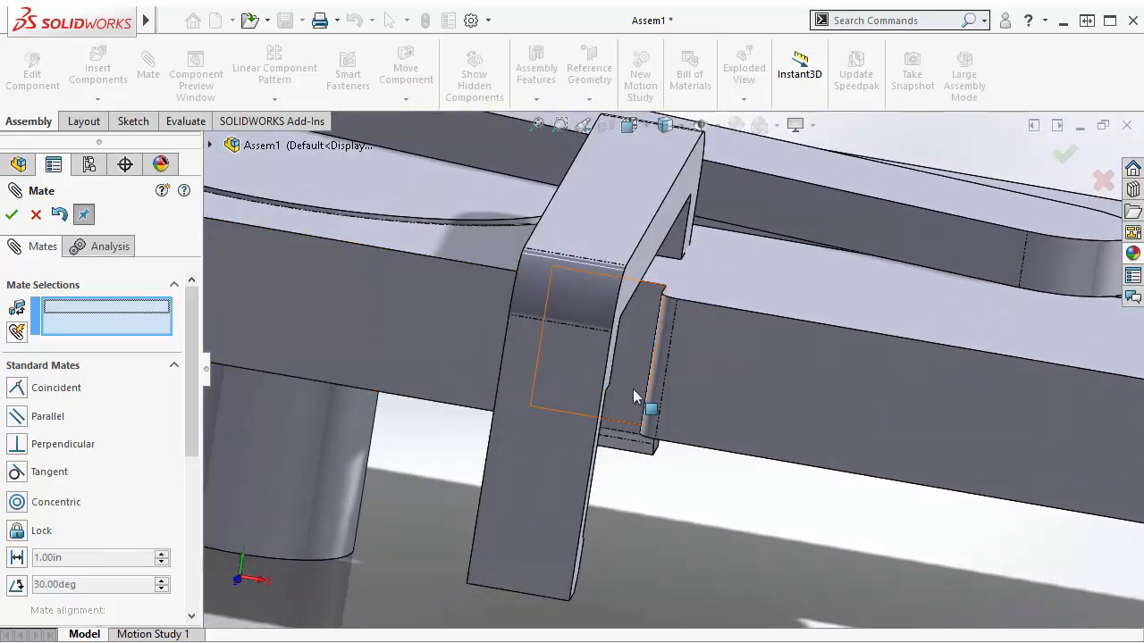
Step: Add a coincident mate between the back wall of the block's notch and the retainer leg's inner face between step and hook
{"action": "middle_click_drag", "start_coordinate": [636, 397], "coordinate": [683, 389]}
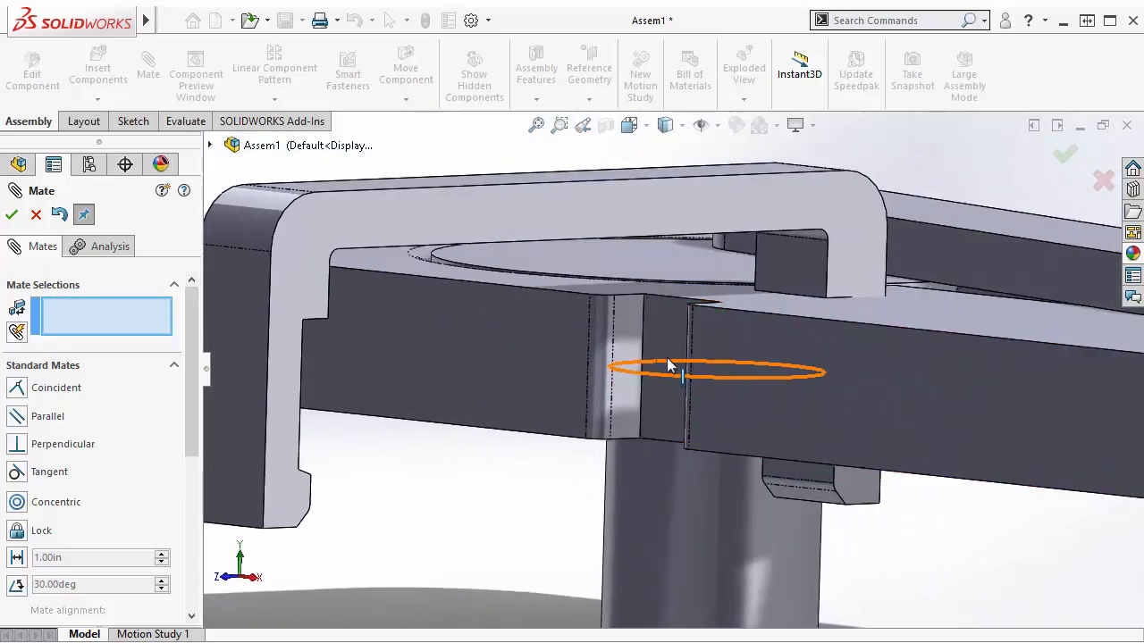
{"action": "left_click", "coordinate": [664, 325]}
{"action": "middle_click_drag", "start_coordinate": [665, 325], "coordinate": [565, 355]}
{"action": "scroll", "coordinate": [539, 372], "scroll_direction": "up", "scroll_amount": 4}
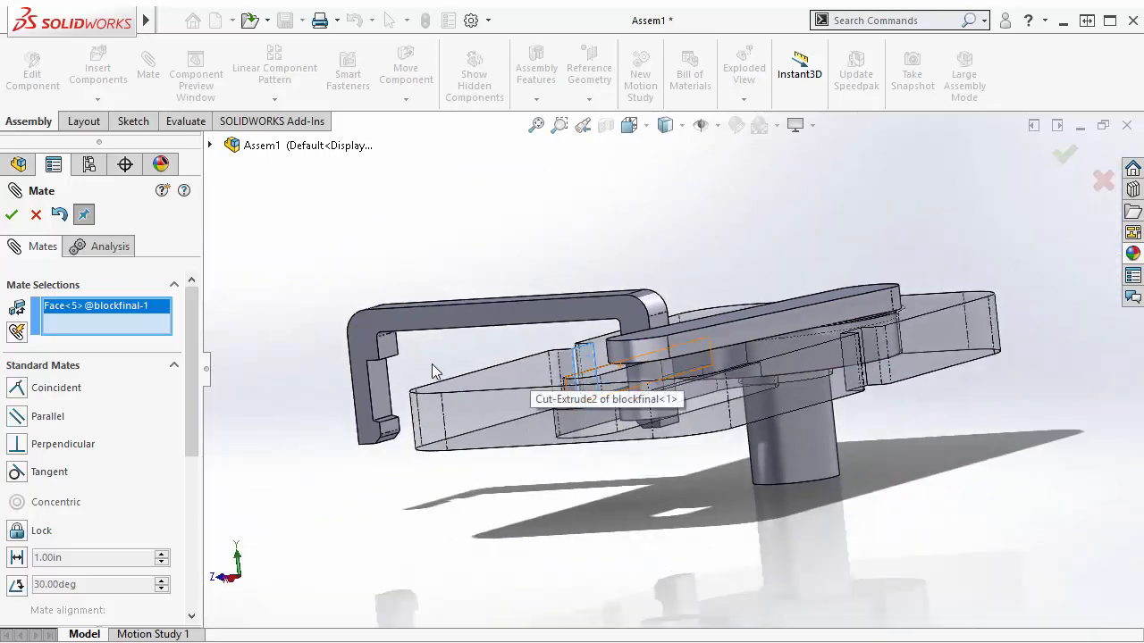
{"action": "scroll", "coordinate": [393, 378], "scroll_direction": "down", "scroll_amount": 6}
{"action": "left_click", "coordinate": [460, 384]}
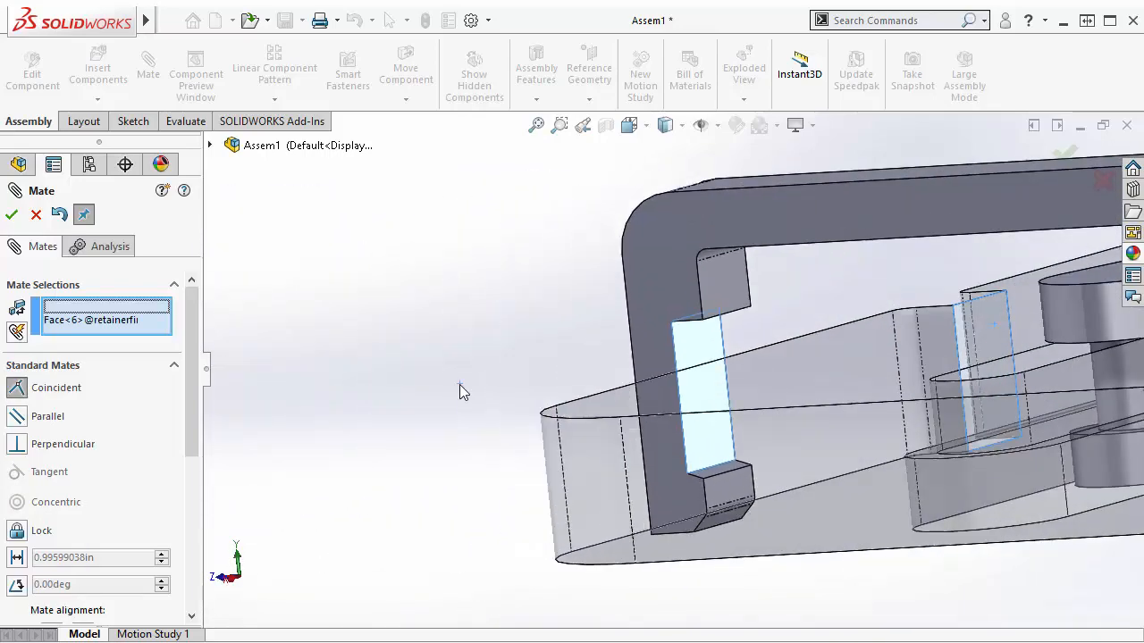
{"action": "scroll", "coordinate": [613, 396], "scroll_direction": "up", "scroll_amount": 5}
{"action": "middle_click_drag", "start_coordinate": [743, 405], "coordinate": [859, 409]}
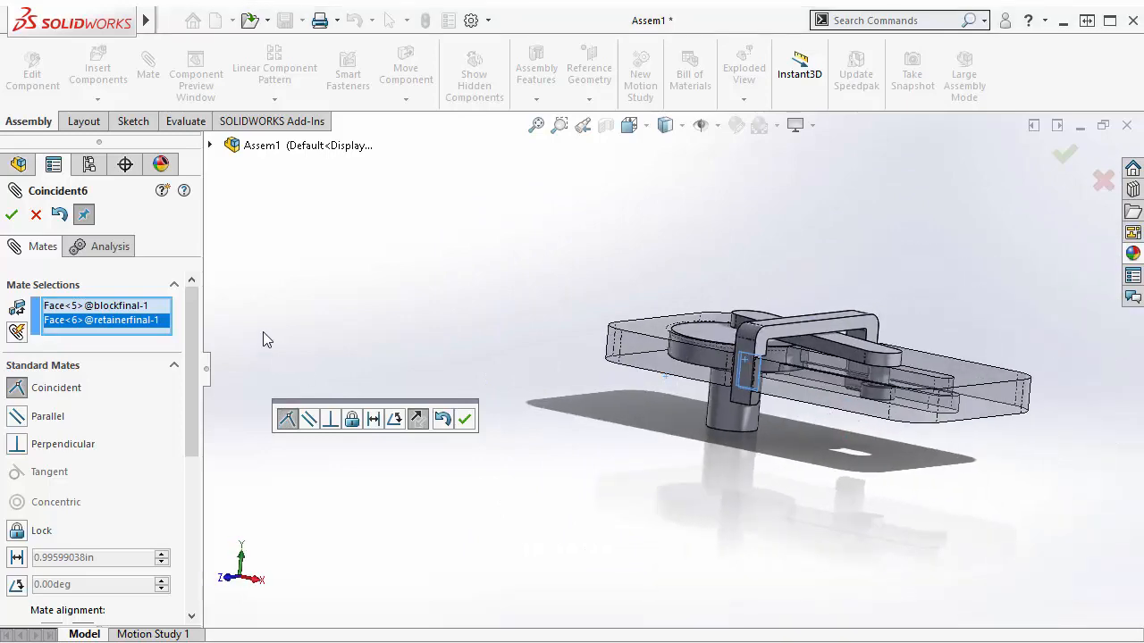
{"action": "left_click", "coordinate": [11, 217]}
Step: Examine how the retainer fits over the block and arm from several angles, and close the Mate command
{"action": "middle_click_drag", "start_coordinate": [720, 423], "coordinate": [770, 407]}
{"action": "scroll", "coordinate": [813, 344], "scroll_direction": "up", "scroll_amount": 4}
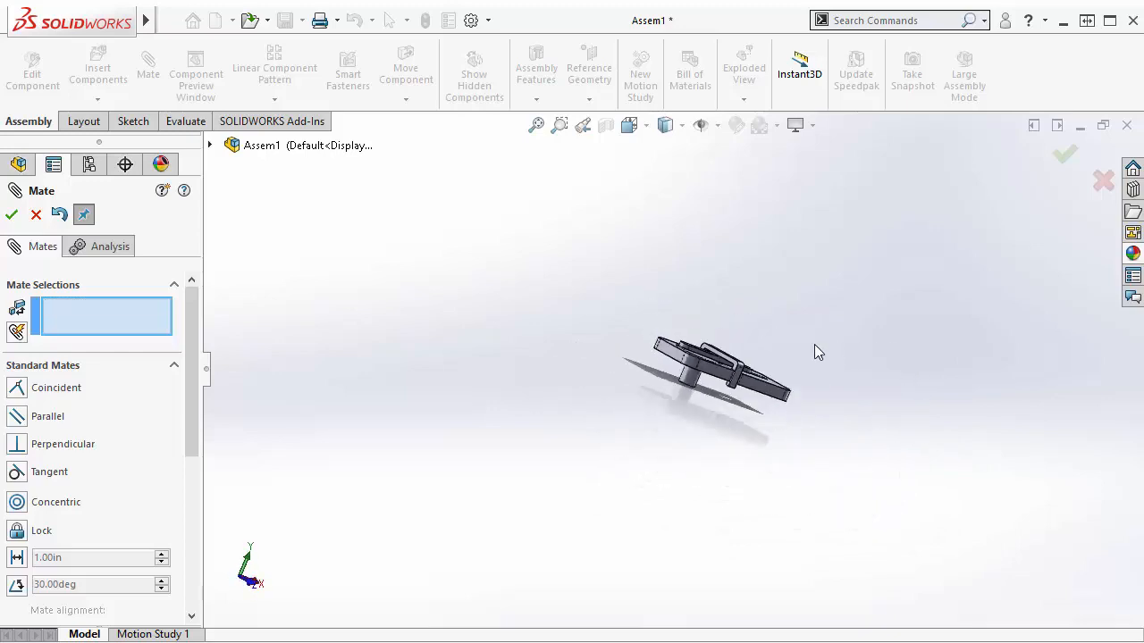
{"action": "scroll", "coordinate": [730, 388], "scroll_direction": "down", "scroll_amount": 15}
{"action": "scroll", "coordinate": [816, 595], "scroll_direction": "up", "scroll_amount": 5}
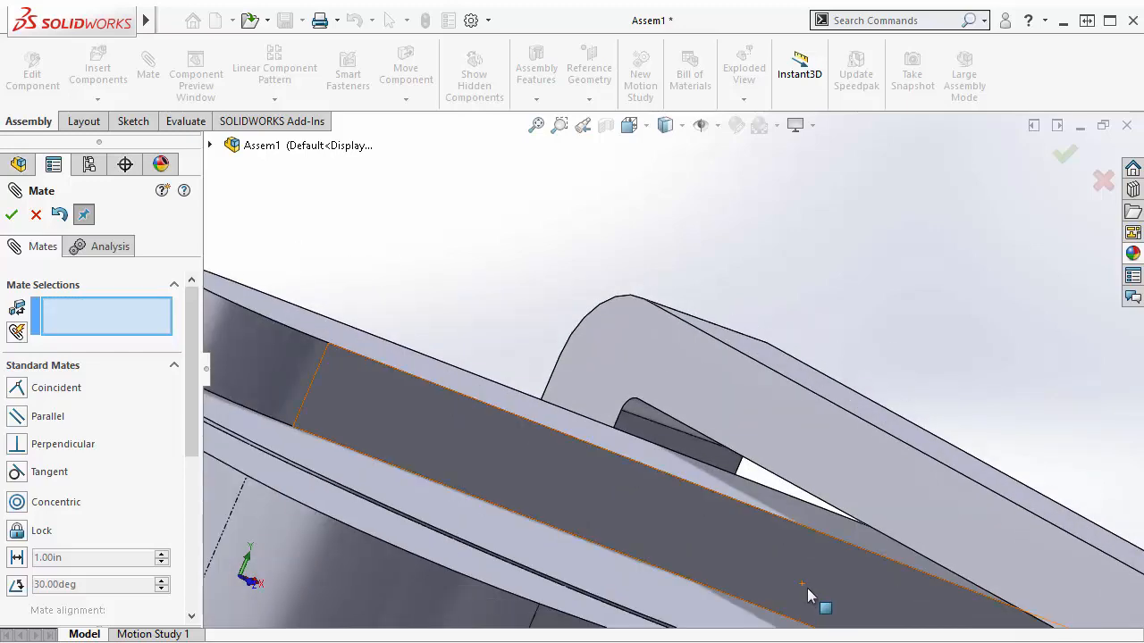
{"action": "scroll", "coordinate": [831, 580], "scroll_direction": "down", "scroll_amount": 3}
{"action": "middle_click_drag", "start_coordinate": [834, 572], "coordinate": [688, 617]}
{"action": "scroll", "coordinate": [746, 541], "scroll_direction": "up", "scroll_amount": 5}
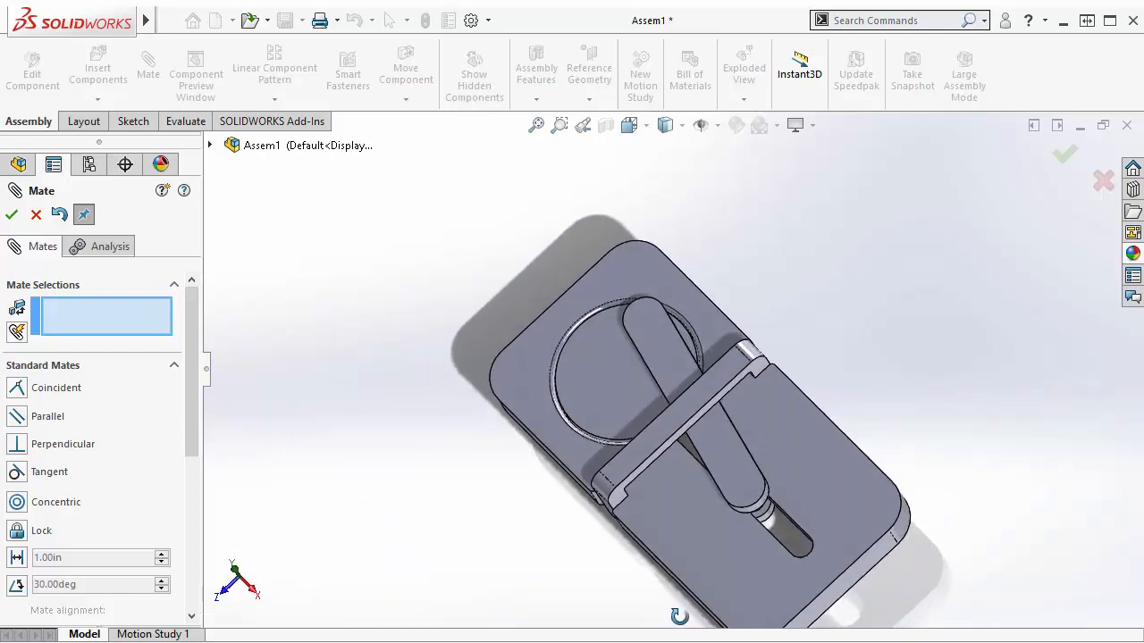
{"action": "scroll", "coordinate": [814, 462], "scroll_direction": "up", "scroll_amount": 3}
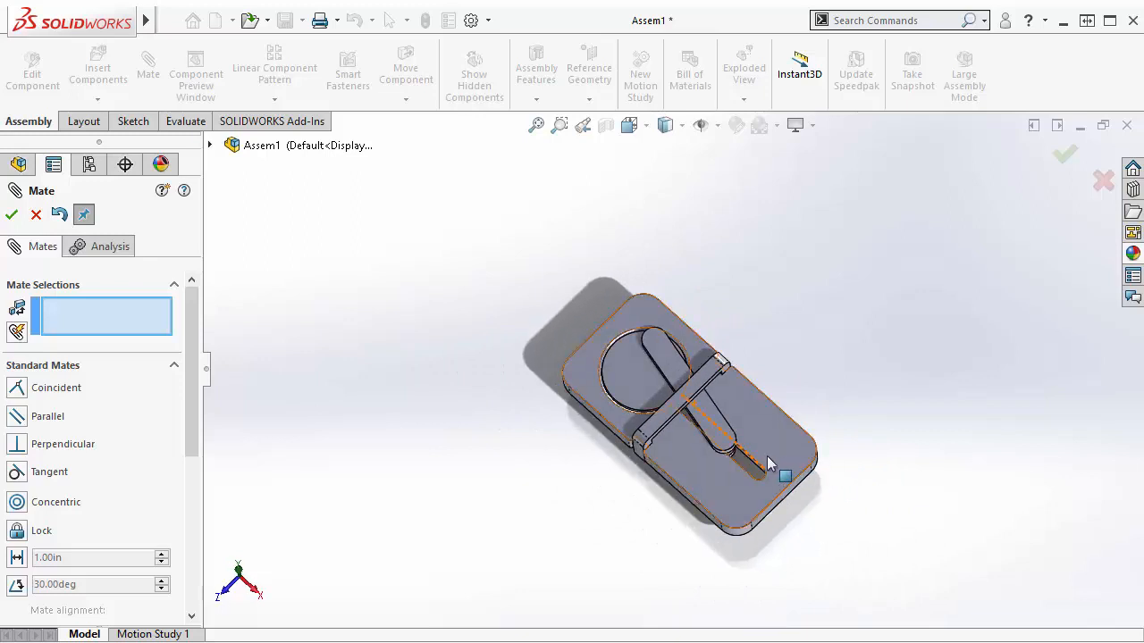
{"action": "key", "text": "Escape"}
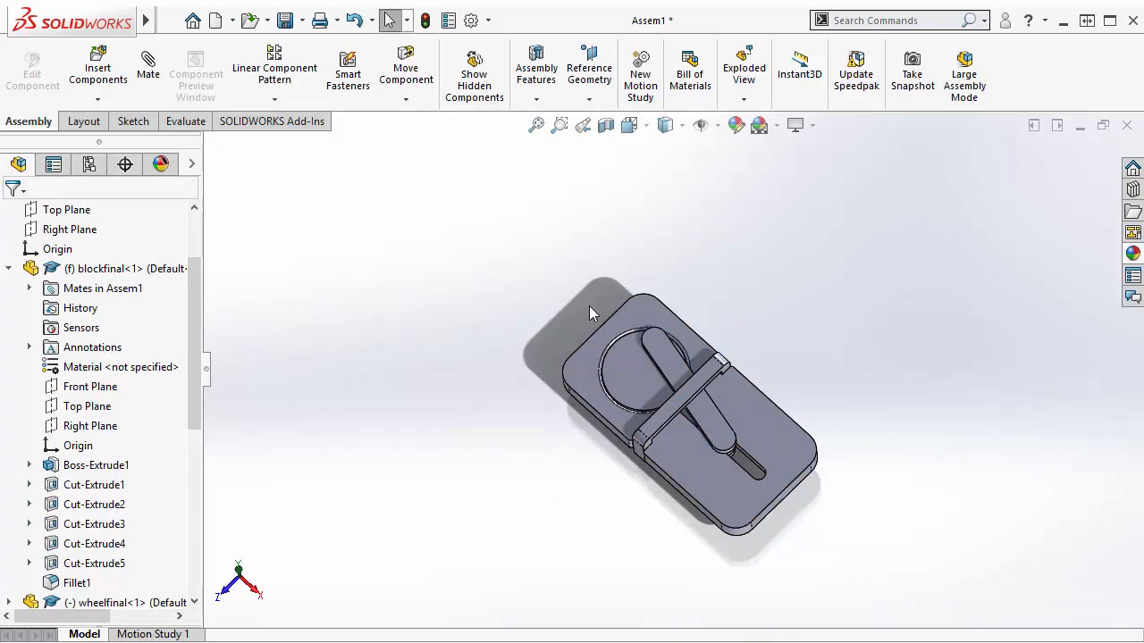
Step: Exercise the mechanism by moving the arm's wheel end around its circle and turning the wheel by the shaft beneath the block
{"action": "left_click", "coordinate": [653, 344]}
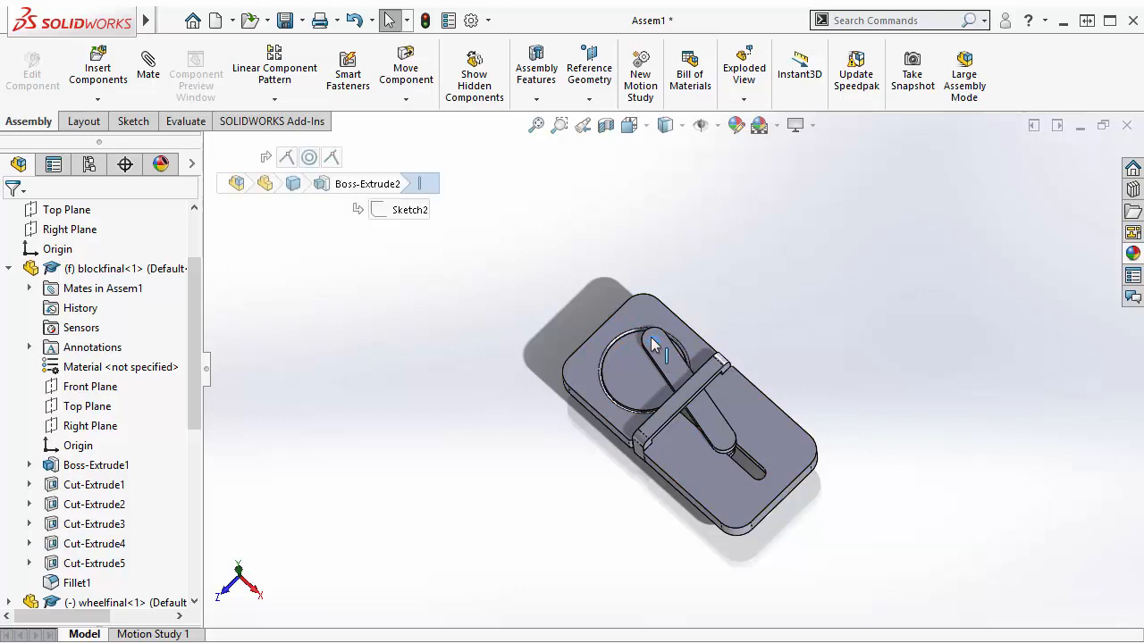
{"action": "left_click_drag", "start_coordinate": [653, 344], "coordinate": [672, 397]}
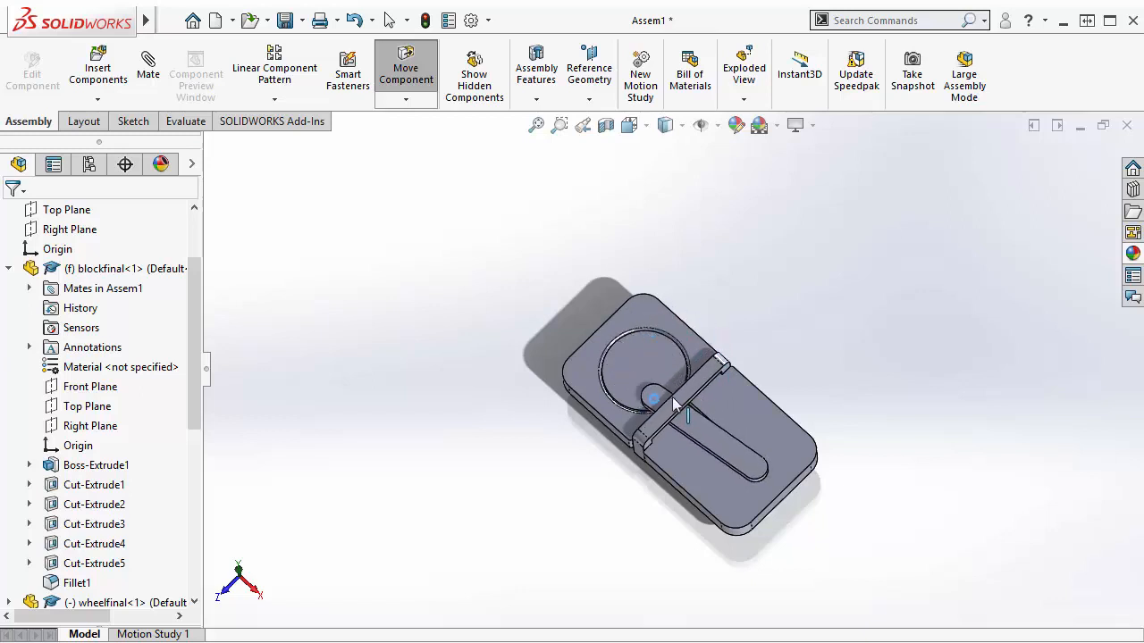
{"action": "middle_click_drag", "start_coordinate": [782, 386], "coordinate": [791, 306]}
{"action": "left_click_drag", "start_coordinate": [638, 438], "coordinate": [595, 446]}
{"action": "key", "text": "Escape"}
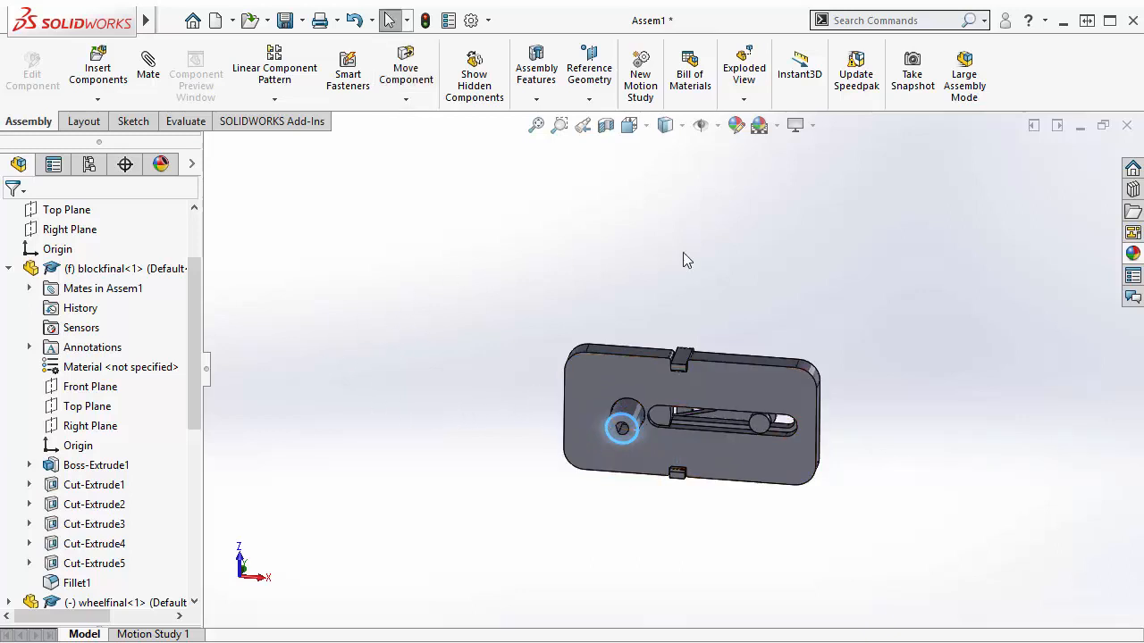
{"action": "middle_click_drag", "start_coordinate": [682, 253], "coordinate": [681, 489]}
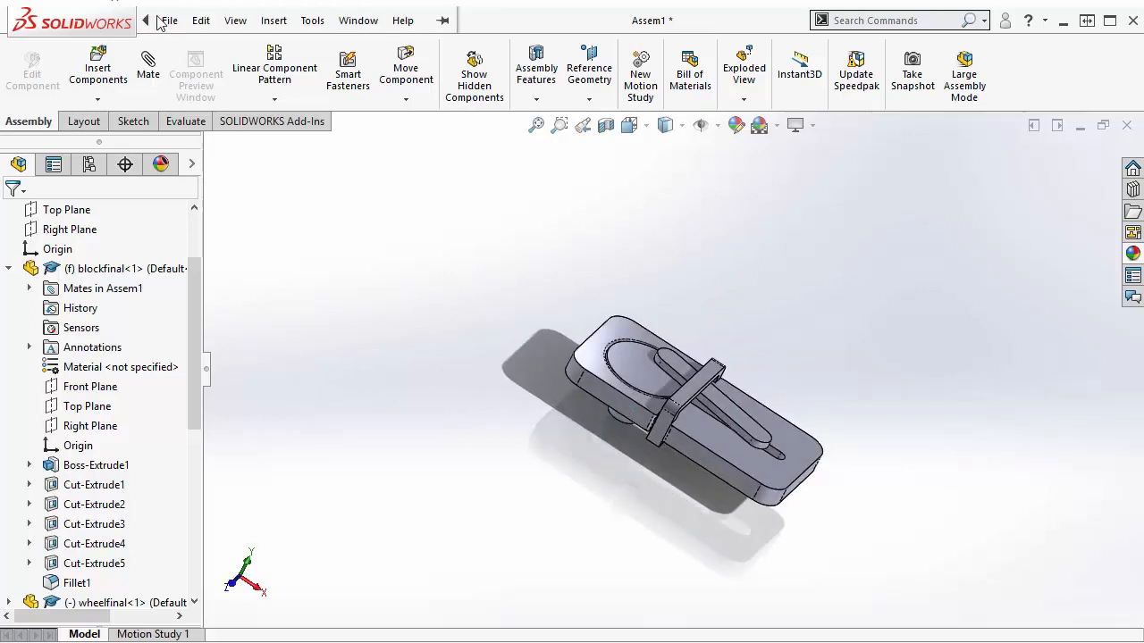
Step: Save the assembly
{"action": "left_click", "coordinate": [169, 21]}
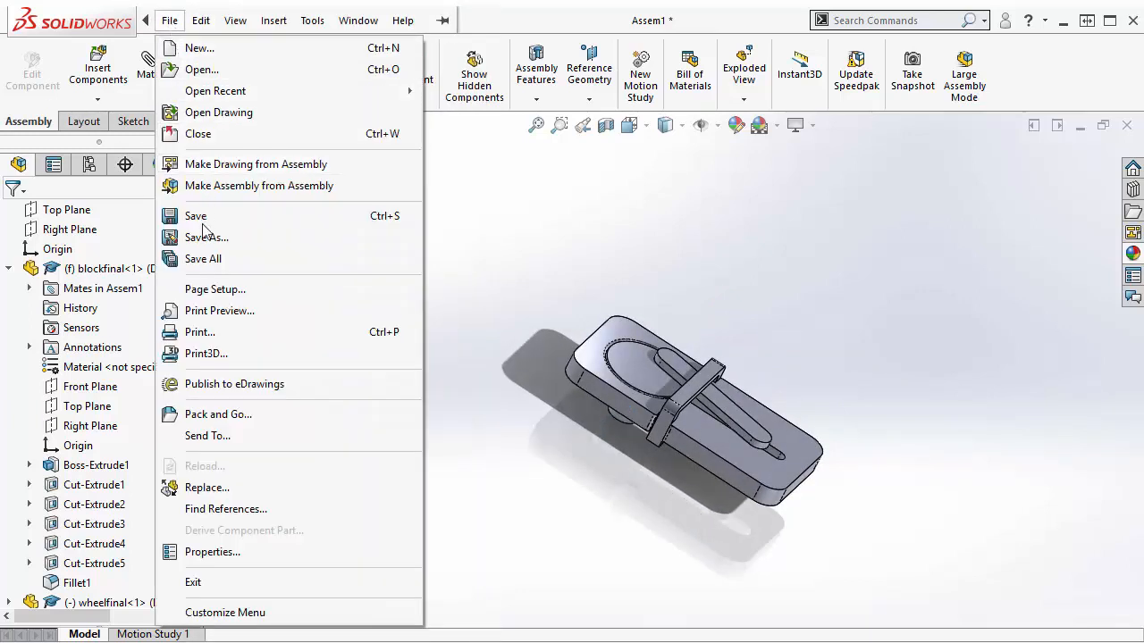